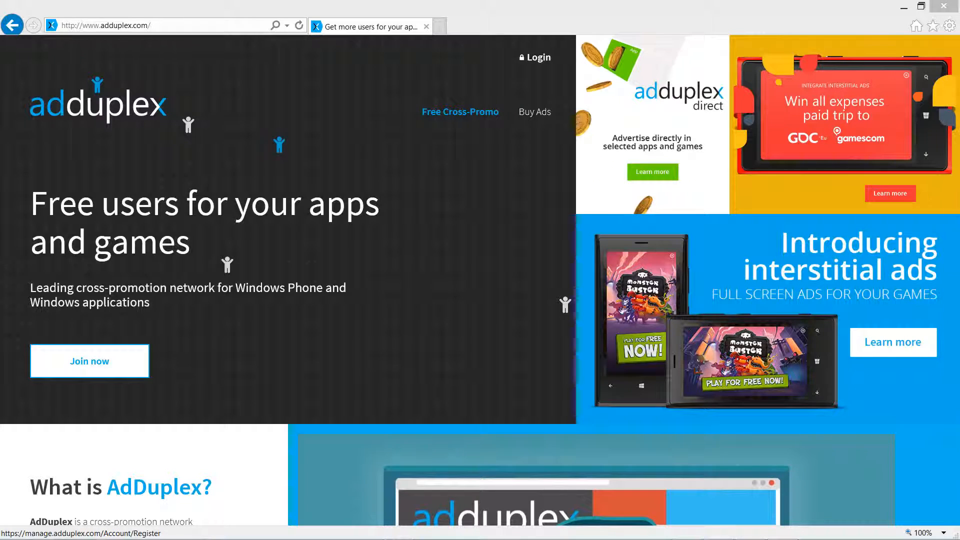
Step: Open the new user registration and submit the completed form to register an AdDuplex account
{"action": "left_click", "coordinate": [89, 361]}
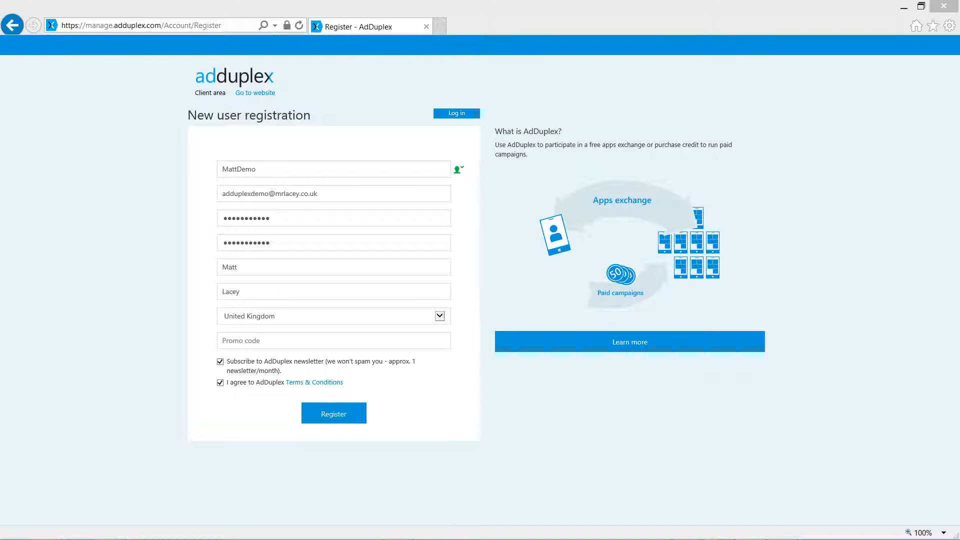
{"action": "left_click", "coordinate": [333, 414]}
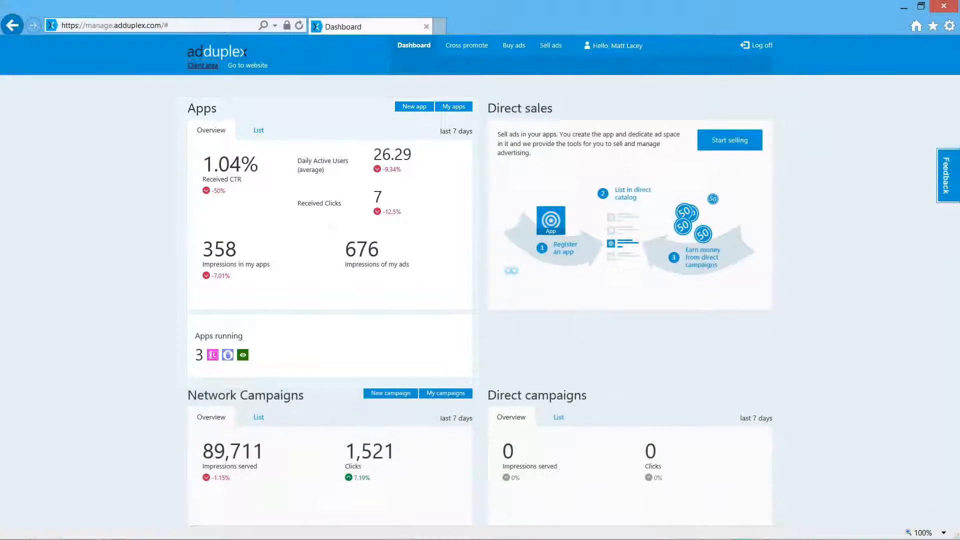
Step: Review the dashboard's app and network campaign lists along with the direct campaigns overview
{"action": "left_click", "coordinate": [258, 130]}
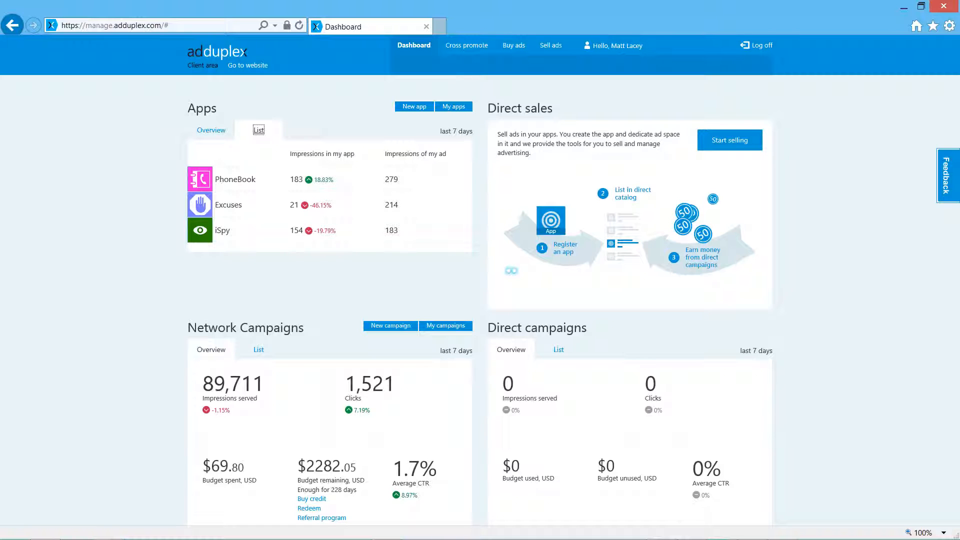
{"action": "scroll", "coordinate": [480, 279], "scroll_direction": "down", "scroll_amount": 1}
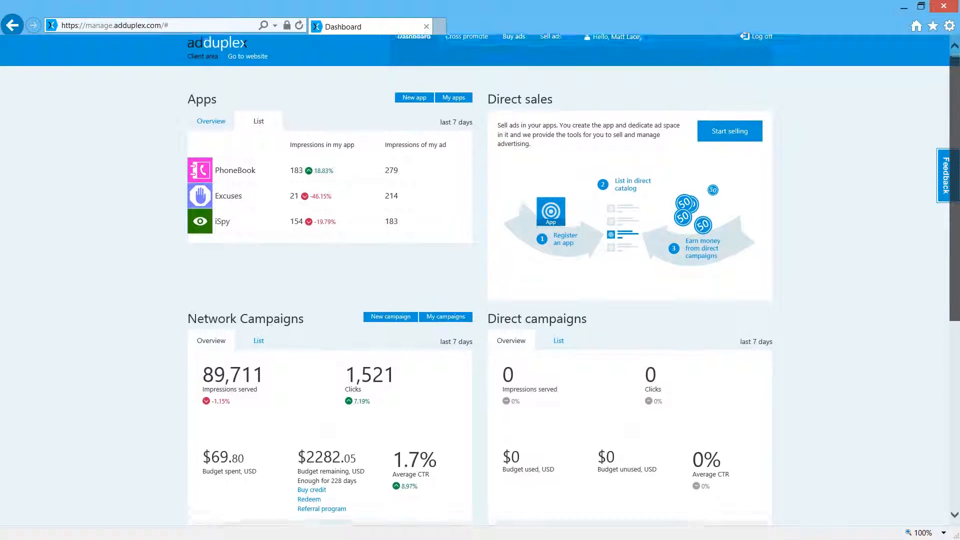
{"action": "scroll", "coordinate": [480, 280], "scroll_direction": "down", "scroll_amount": 3}
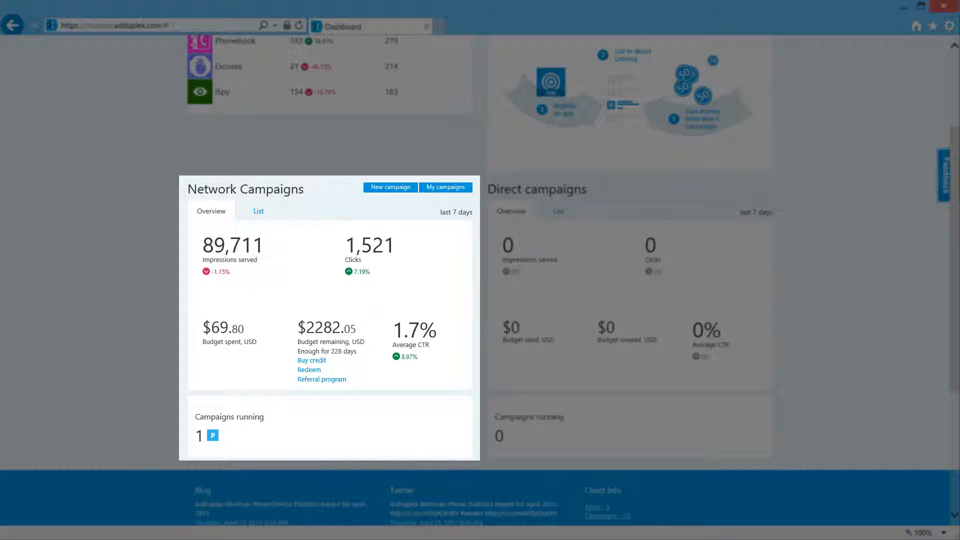
{"action": "left_click", "coordinate": [259, 211]}
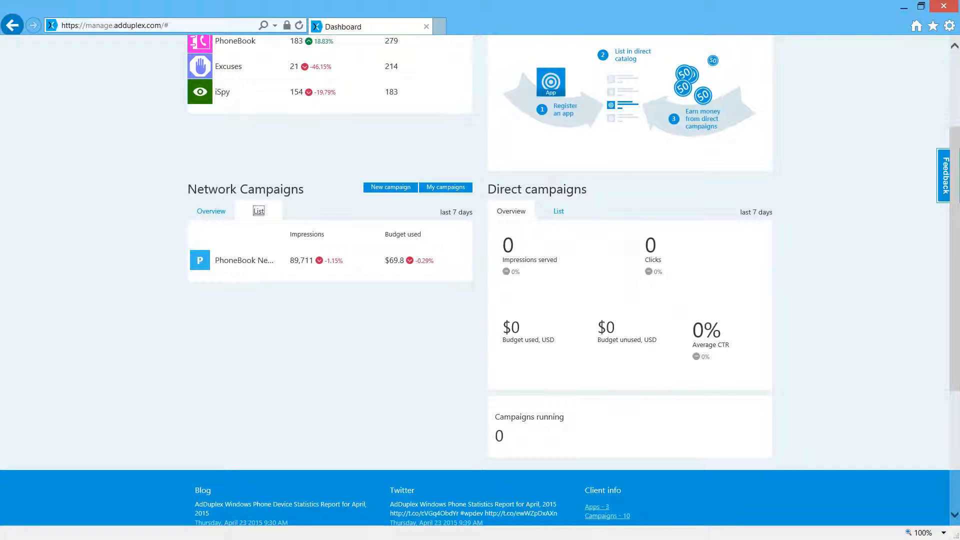
{"action": "left_click_drag", "start_coordinate": [720, 361], "coordinate": [503, 320]}
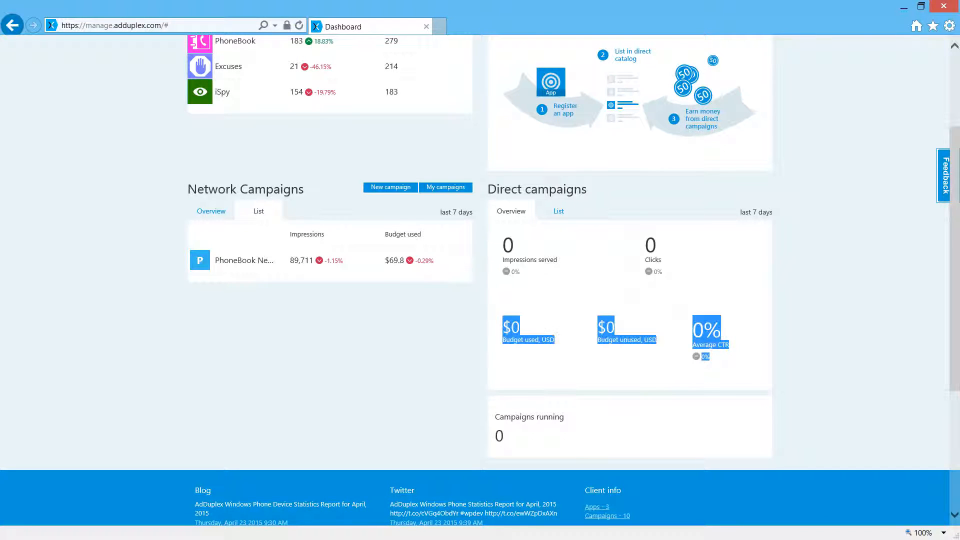
{"action": "scroll", "coordinate": [480, 280], "scroll_direction": "up", "scroll_amount": 3}
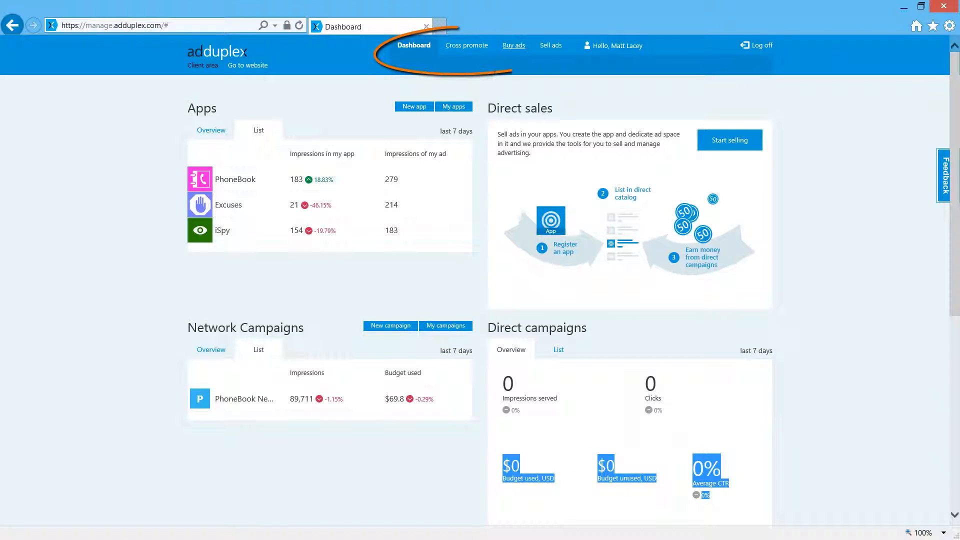
Step: Open the PhoneBook app's details in the cross-promotion section and examine its banner ad unit's statistics and ad text
{"action": "left_click", "coordinate": [467, 45]}
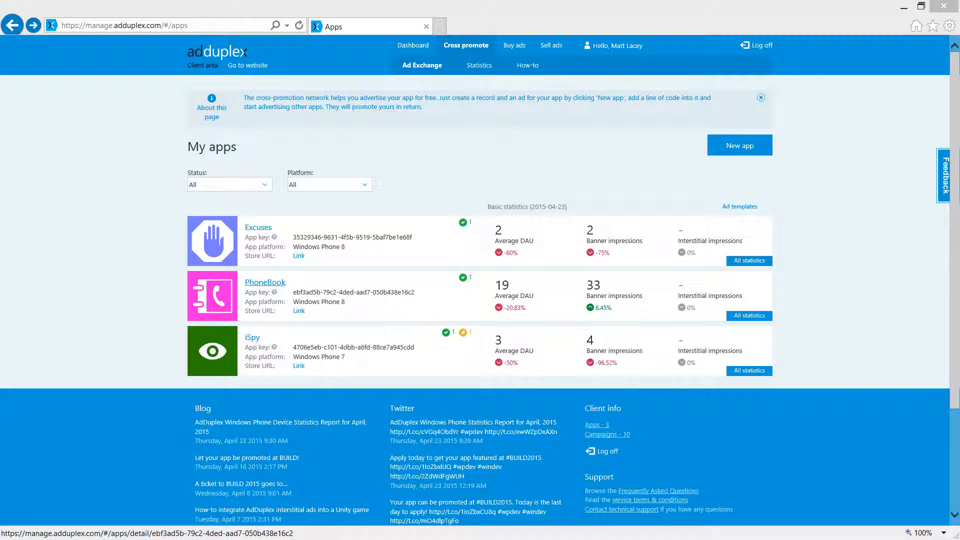
{"action": "left_click", "coordinate": [265, 282]}
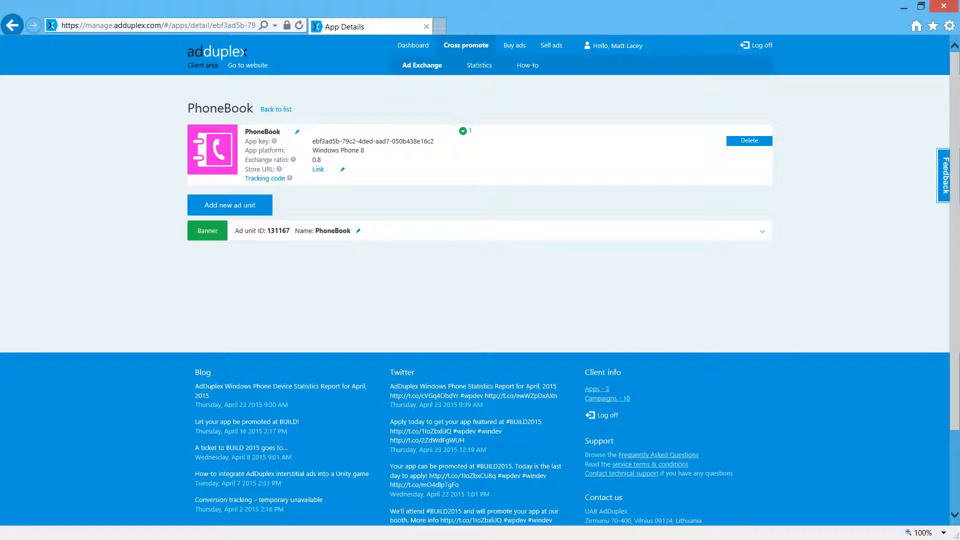
{"action": "left_click", "coordinate": [762, 231]}
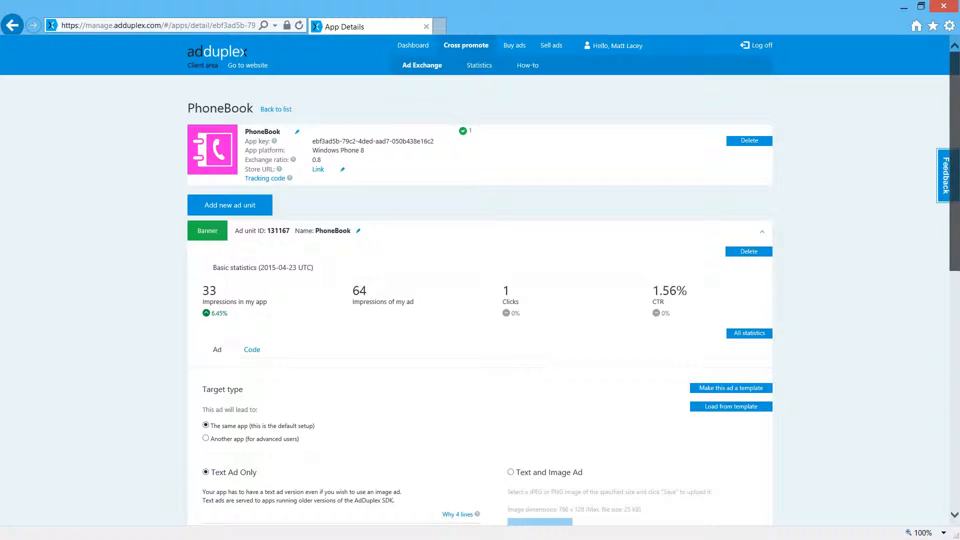
{"action": "scroll", "coordinate": [481, 280], "scroll_direction": "down", "scroll_amount": 5}
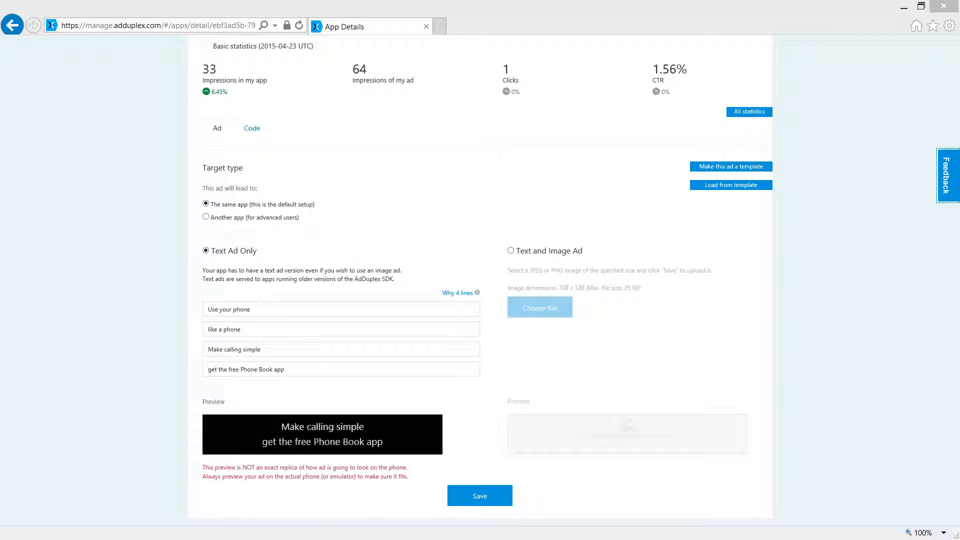
{"action": "scroll", "coordinate": [480, 280], "scroll_direction": "up", "scroll_amount": 5}
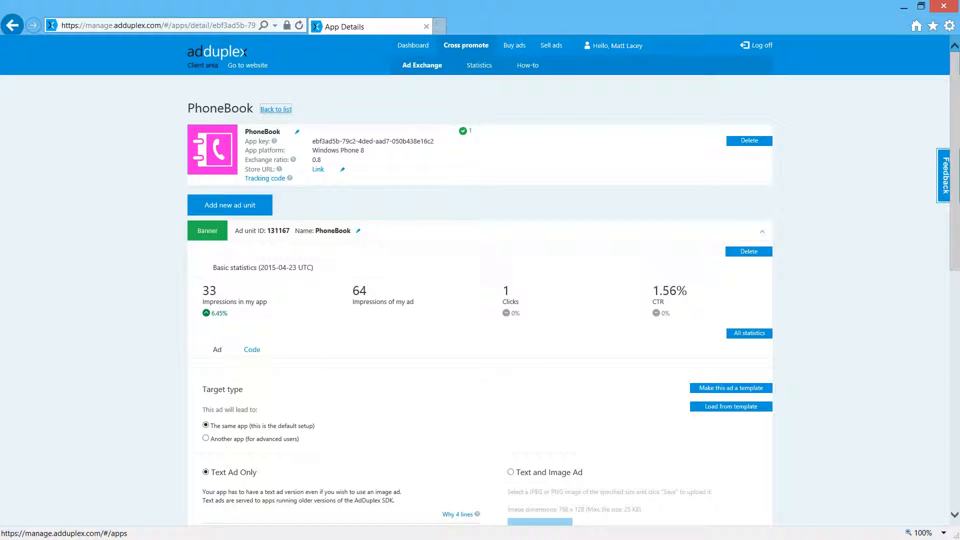
Step: Create a new app titled "my awesome app" for the Windows Phone 8+ platform, leaving the store URL blank
{"action": "left_click", "coordinate": [276, 109]}
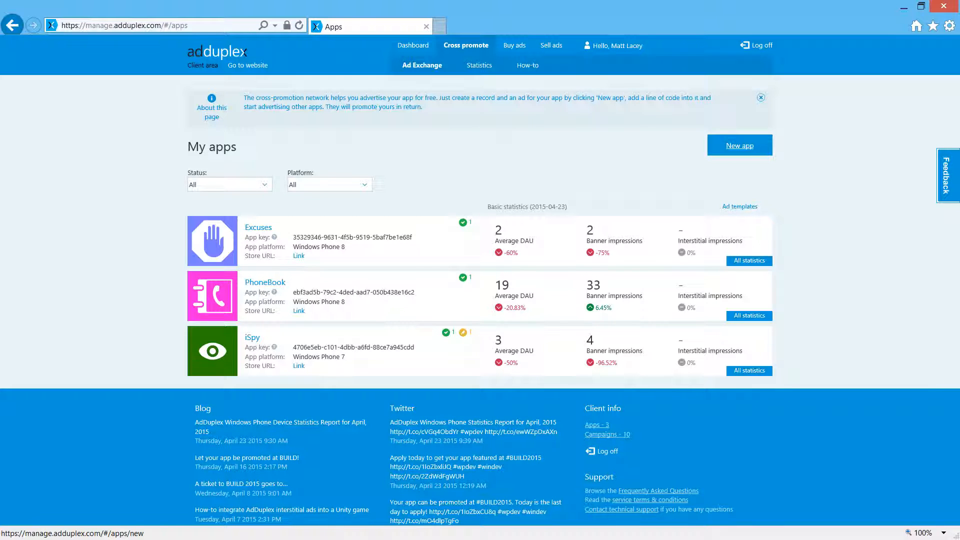
{"action": "left_click", "coordinate": [740, 145]}
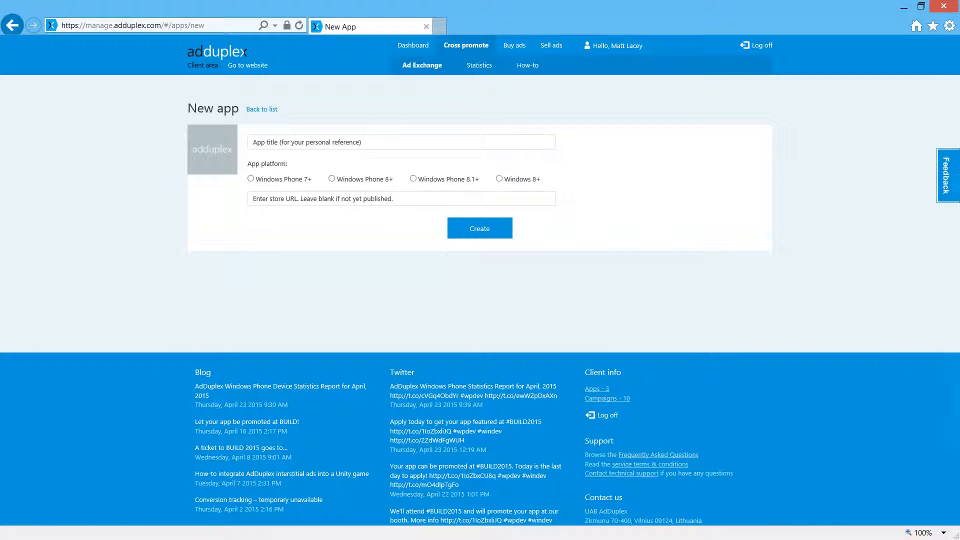
{"action": "left_click", "coordinate": [254, 142]}
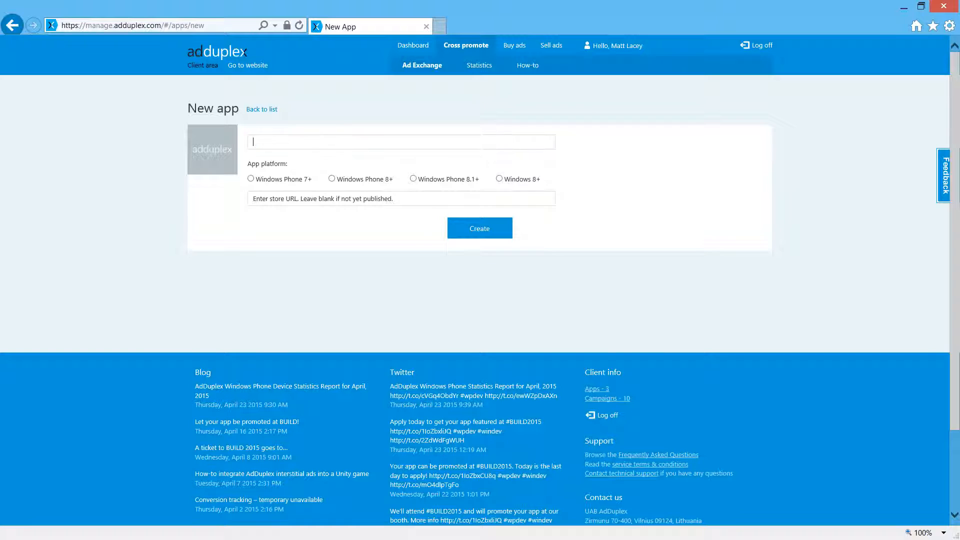
{"action": "type", "text": "my awesome app"}
{"action": "left_click", "coordinate": [331, 178]}
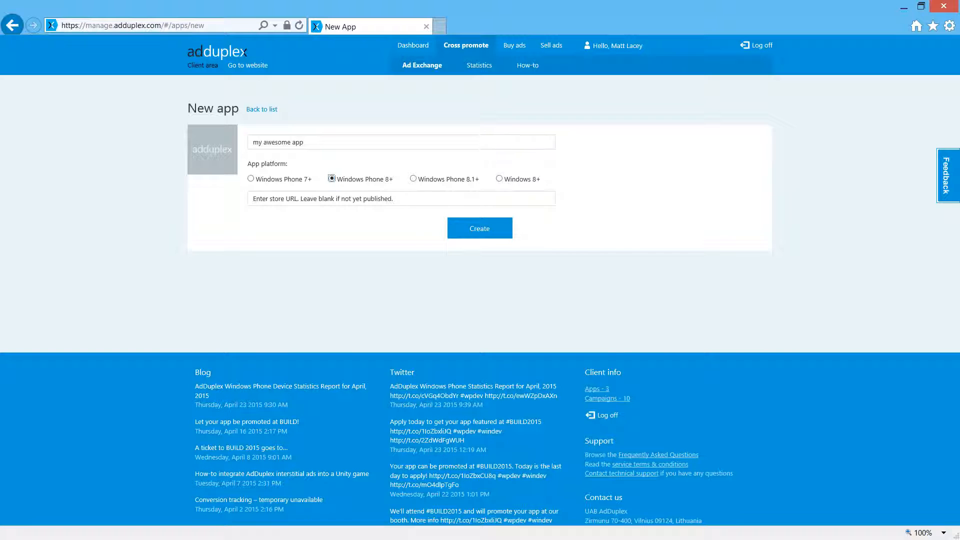
{"action": "left_click", "coordinate": [480, 229]}
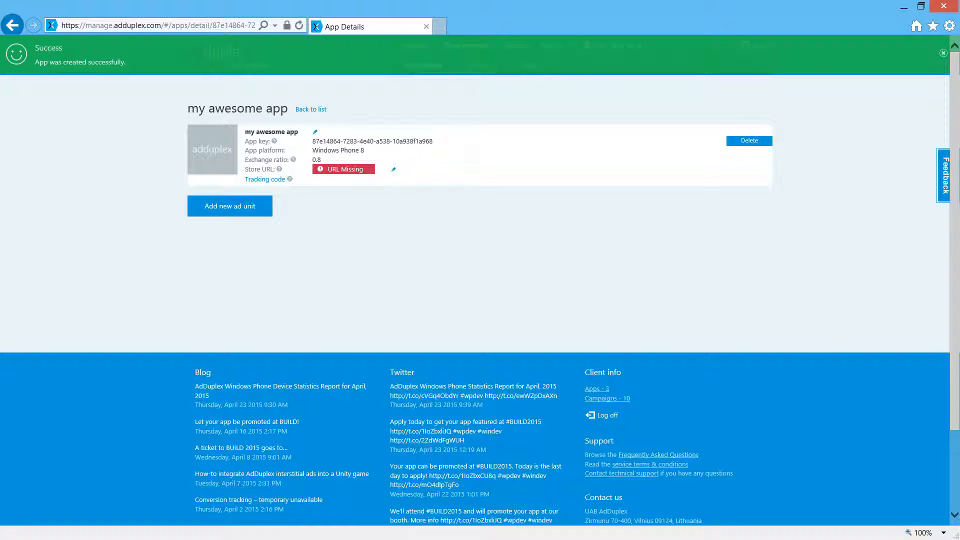
{"action": "left_click", "coordinate": [315, 132]}
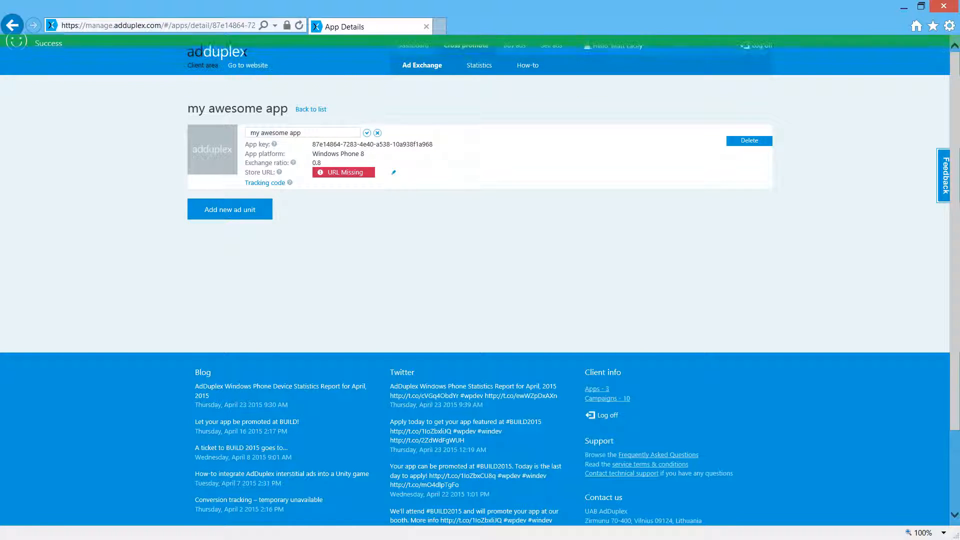
{"action": "left_click", "coordinate": [377, 133]}
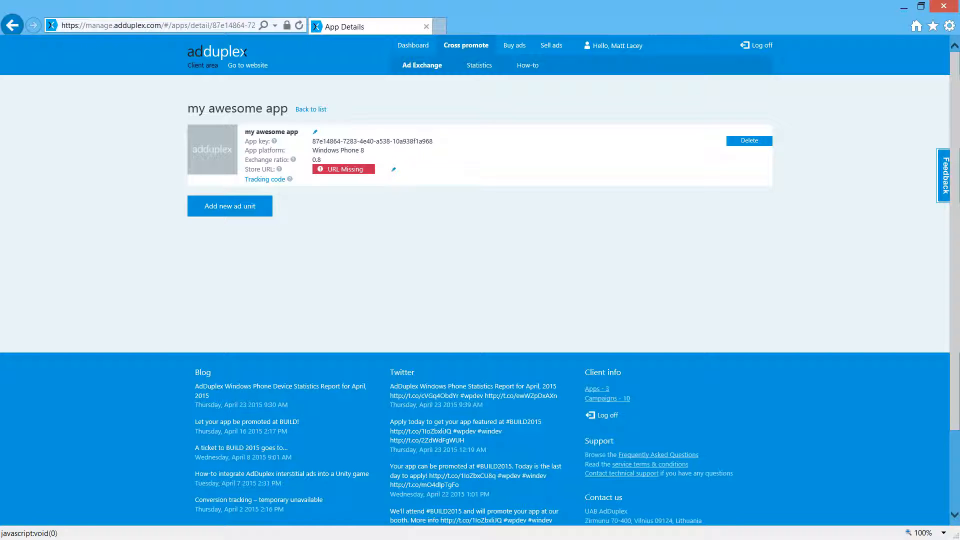
Step: Add a banner ad unit with the text lines "my awesome app", "download for free", "try it today" and "FREE DOWNLOAD", and save it
{"action": "left_click", "coordinate": [230, 206]}
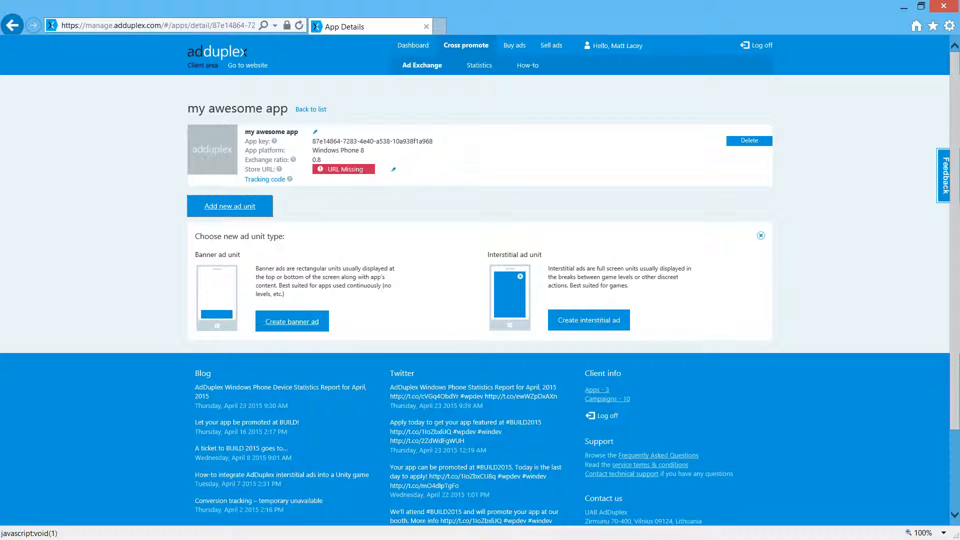
{"action": "left_click", "coordinate": [292, 322]}
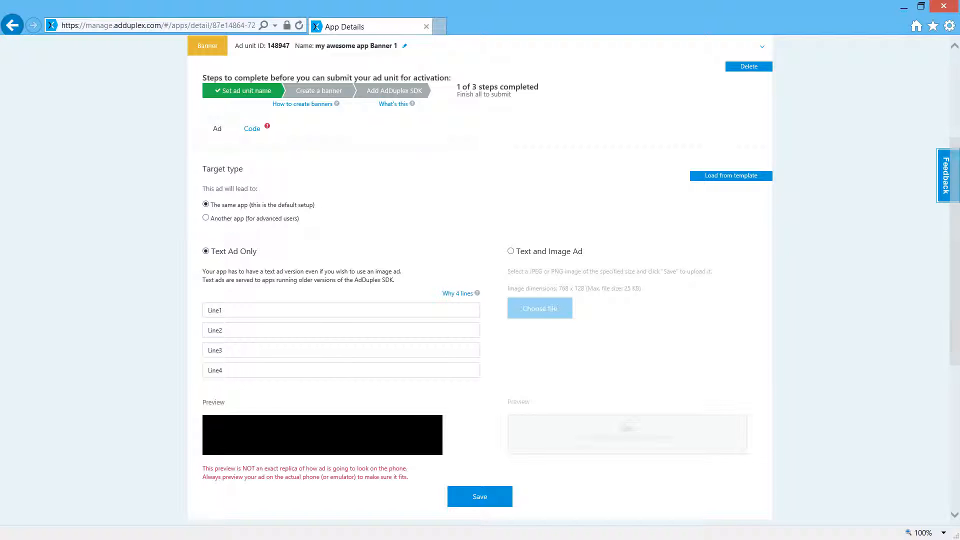
{"action": "left_click", "coordinate": [215, 310]}
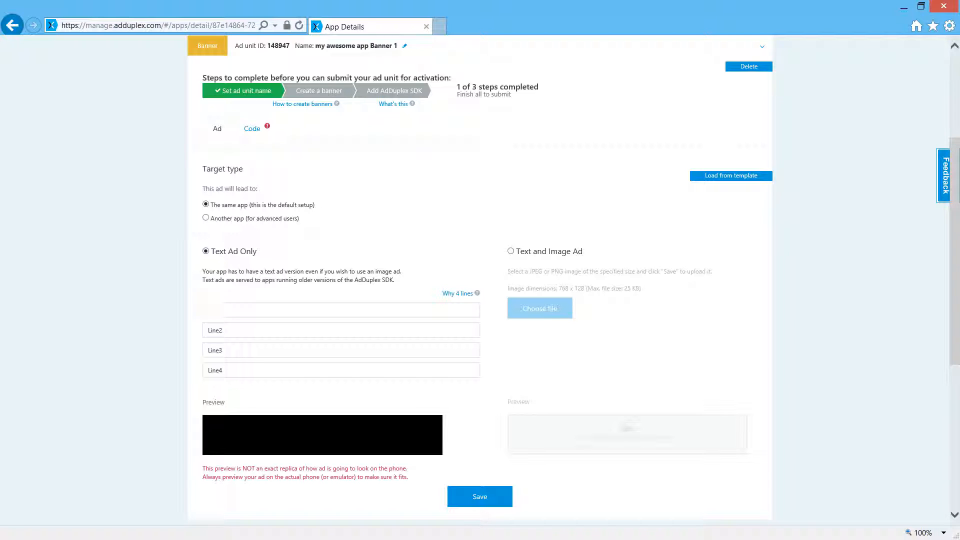
{"action": "type", "text": "my awesome app"}
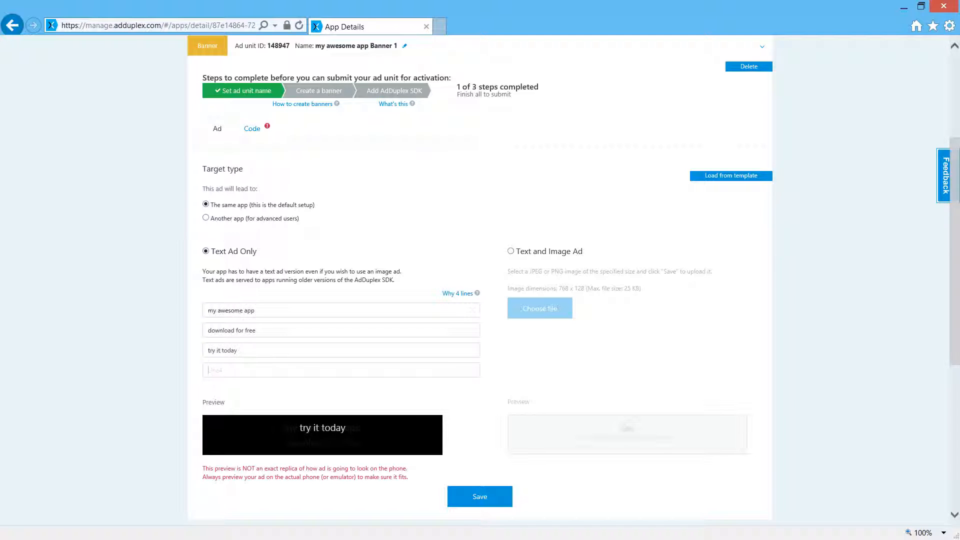
{"action": "left_click", "coordinate": [215, 370]}
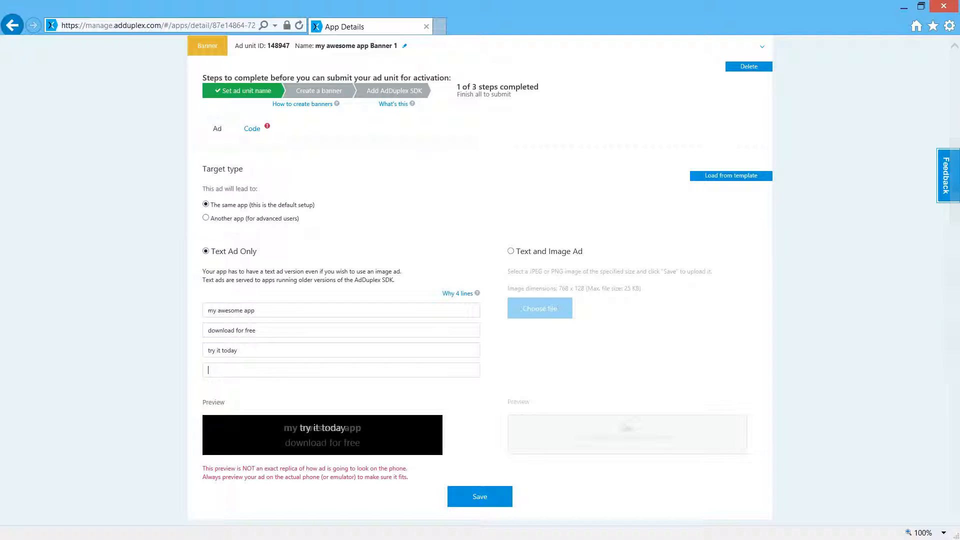
{"action": "type", "text": "FREE DOWNLOAD"}
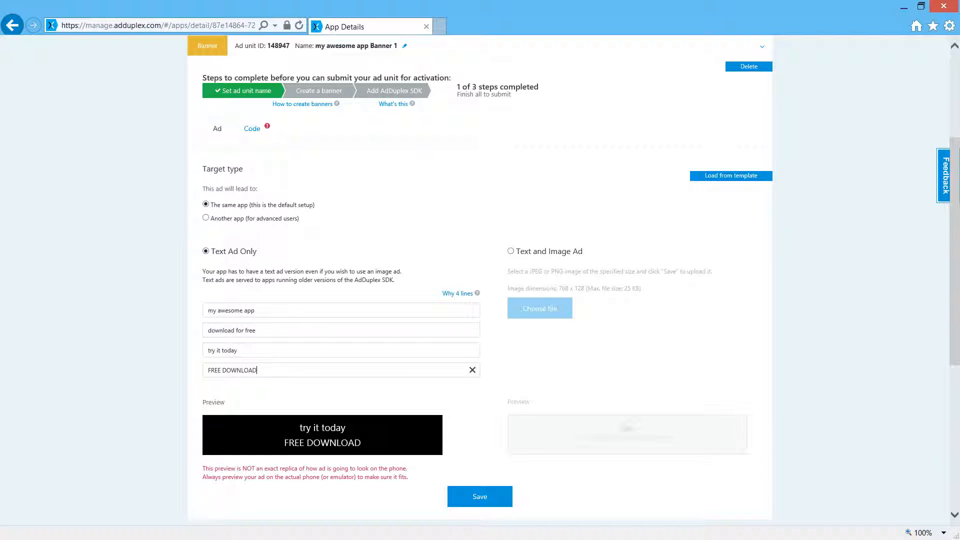
{"action": "left_click", "coordinate": [480, 497]}
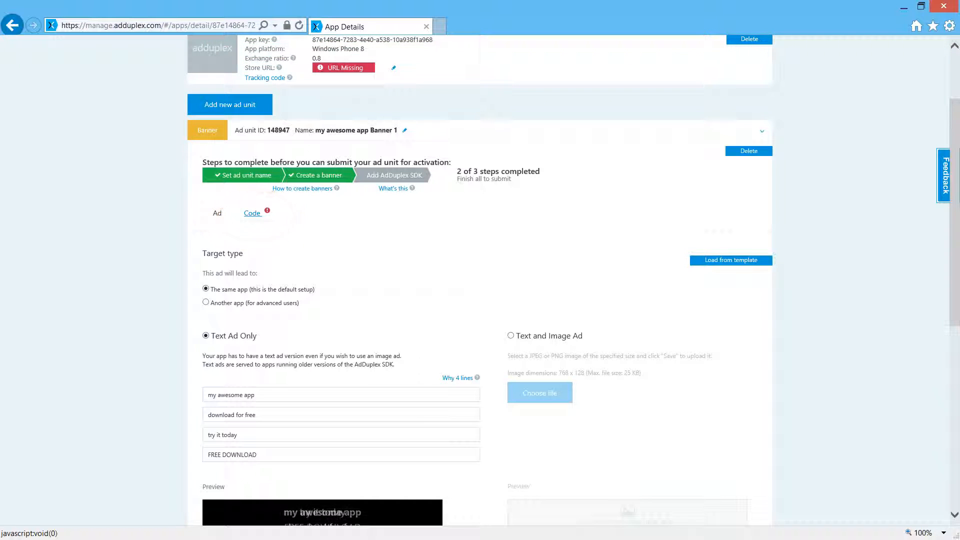
Step: Show the new banner ad unit's code instructions for installing and using the Windows Phone 8 AdControl
{"action": "left_click", "coordinate": [252, 213]}
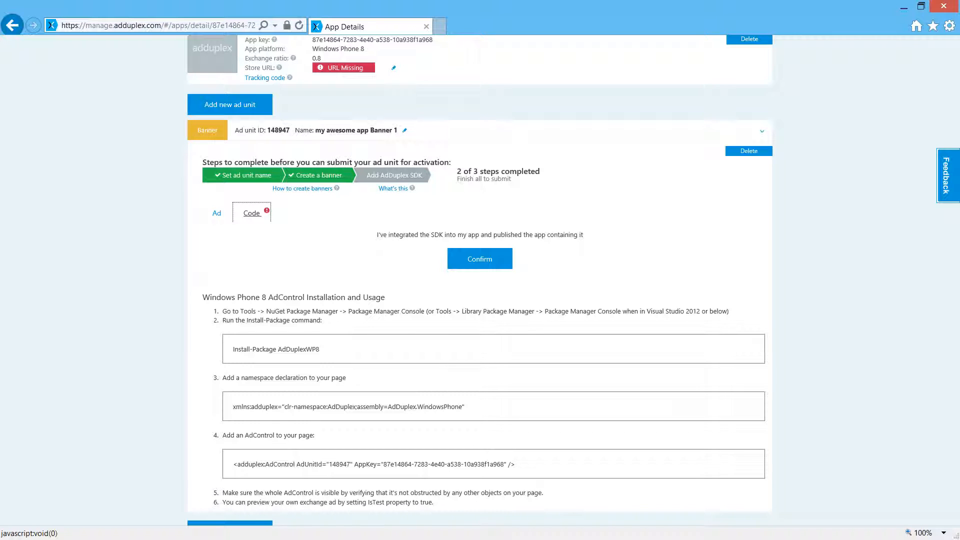
{"action": "key", "text": "alt+Tab"}
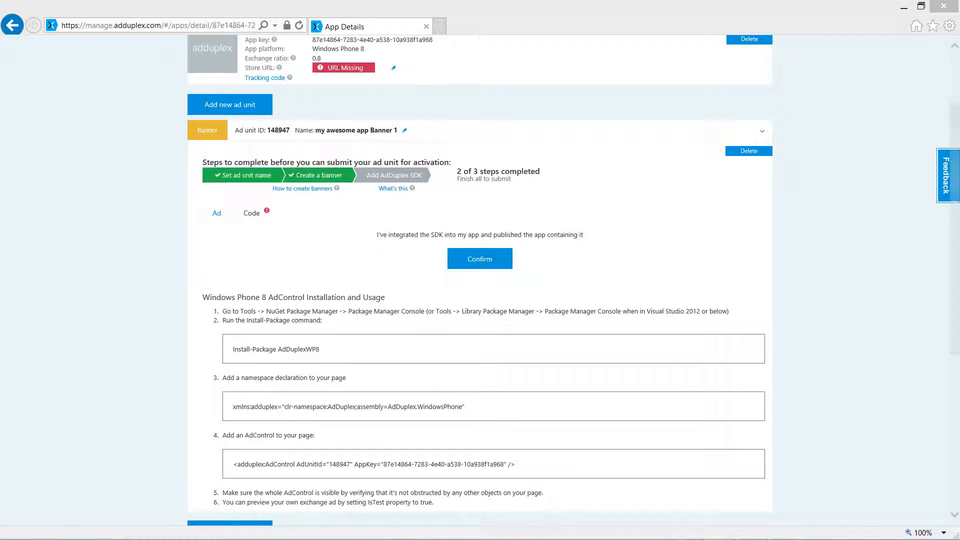
Step: Open the cross-promotion statistics, check the app and date choices, and show PhoneBook's data for the last year
{"action": "left_click_drag", "start_coordinate": [955, 228], "coordinate": [955, 177]}
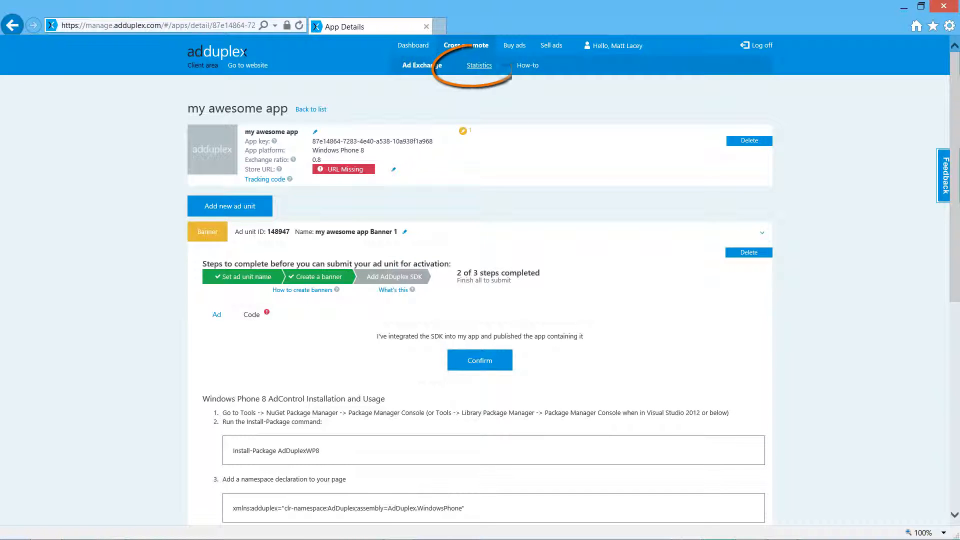
{"action": "left_click", "coordinate": [479, 65]}
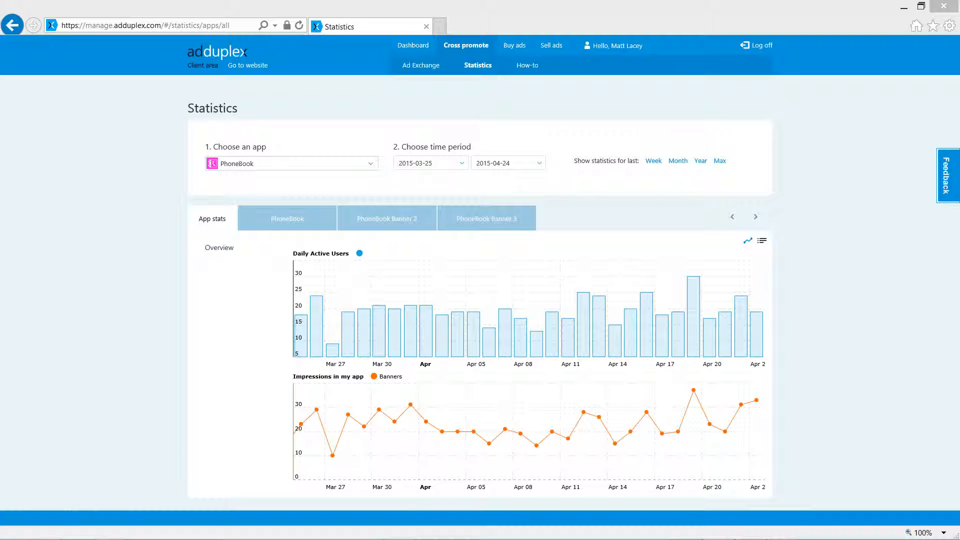
{"action": "left_click", "coordinate": [370, 164]}
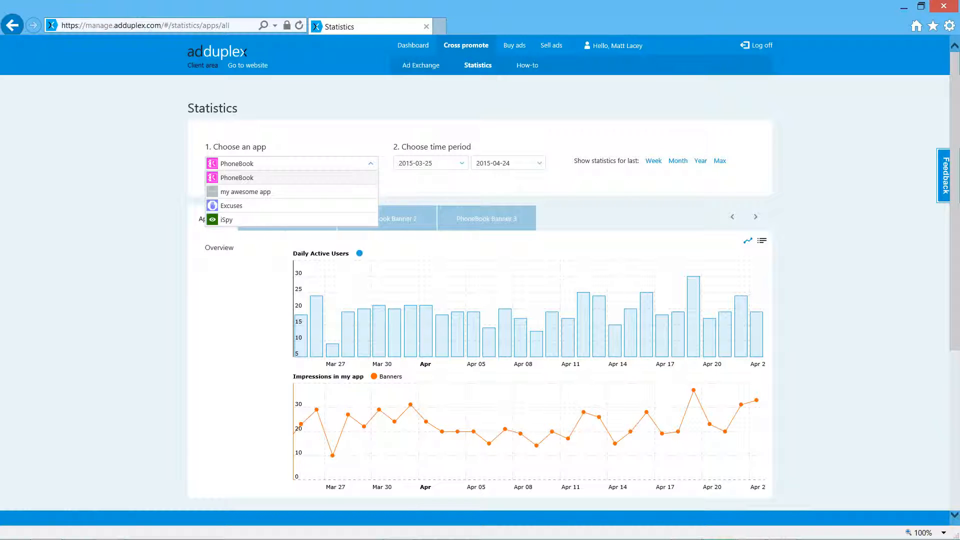
{"action": "left_click", "coordinate": [370, 164]}
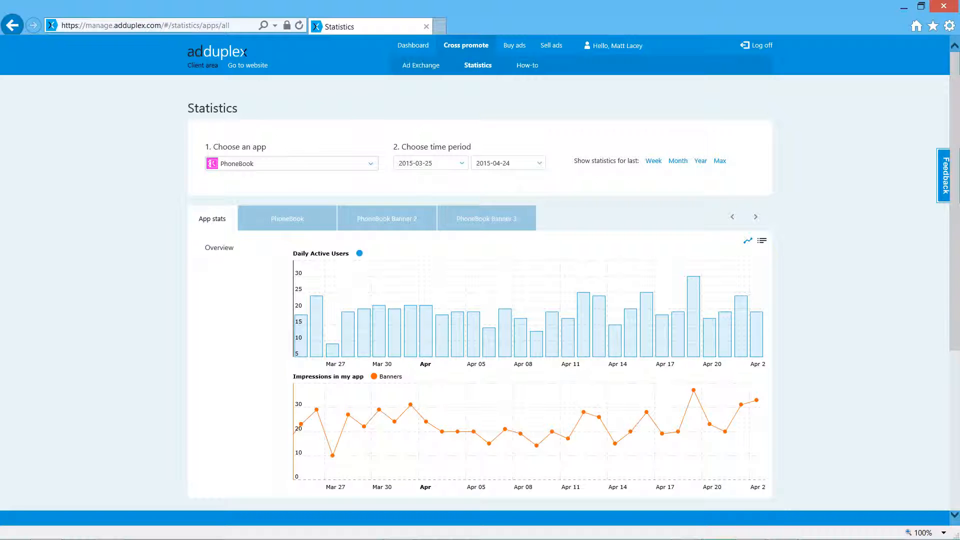
{"action": "left_click", "coordinate": [539, 163]}
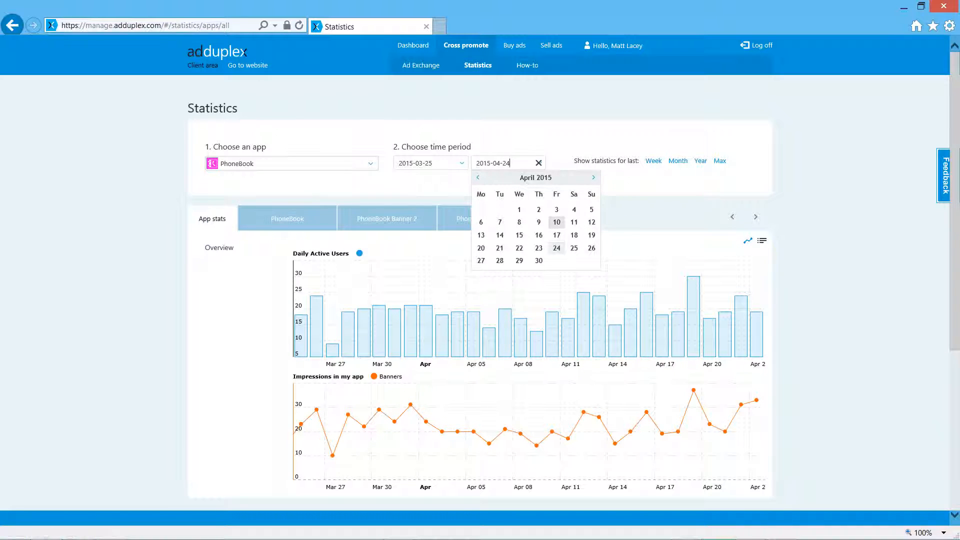
{"action": "left_click", "coordinate": [700, 161]}
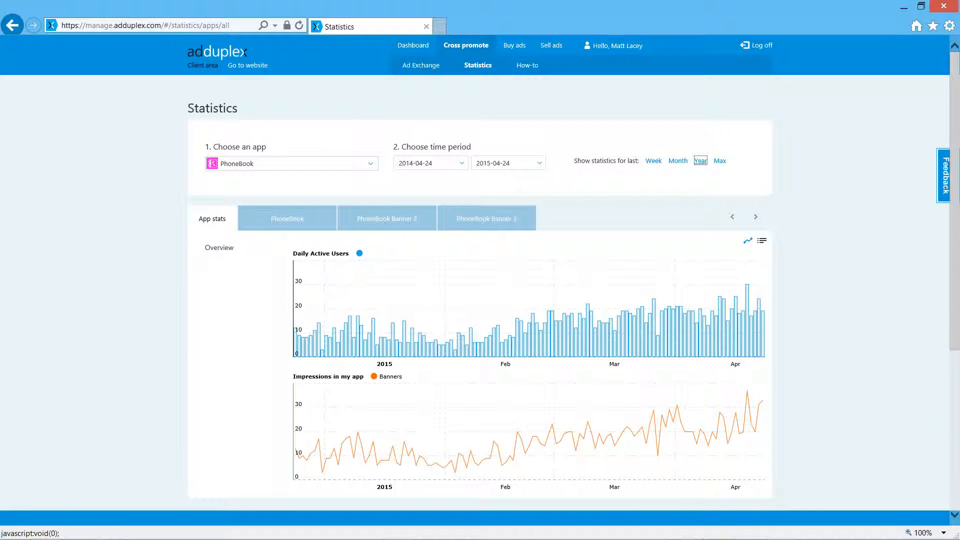
Step: Examine PhoneBook's statistics as a table, and check the PhoneBook ad unit's impressions by country on the locations map
{"action": "left_click", "coordinate": [762, 240]}
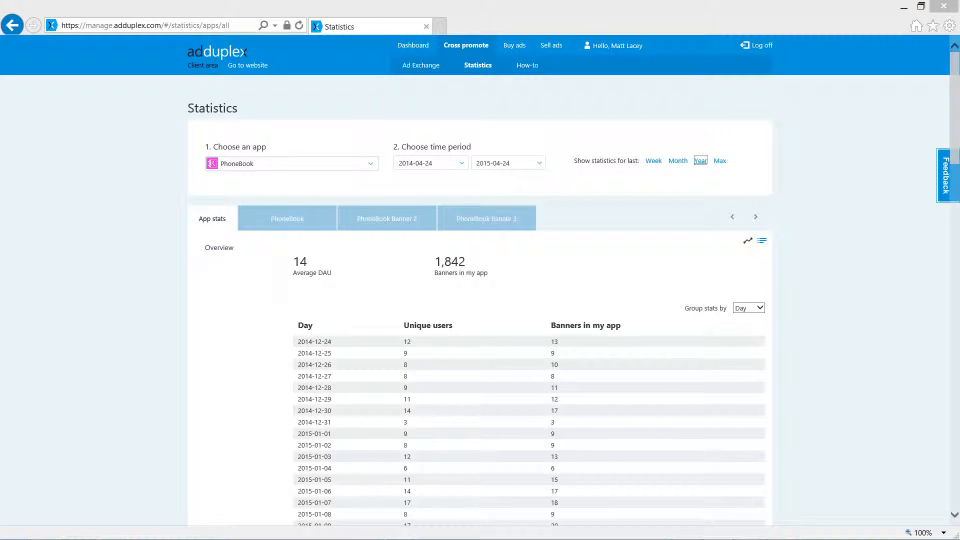
{"action": "left_click", "coordinate": [287, 219]}
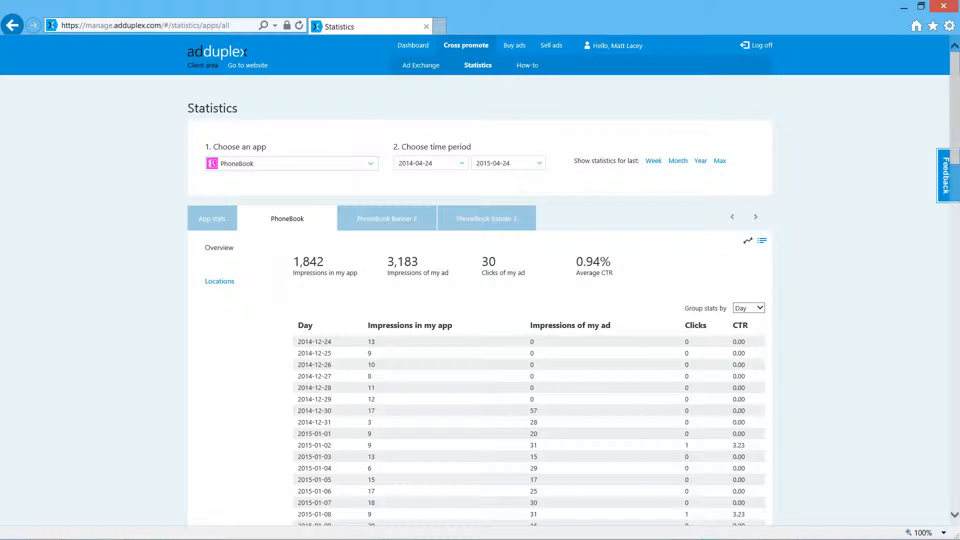
{"action": "left_click", "coordinate": [220, 281]}
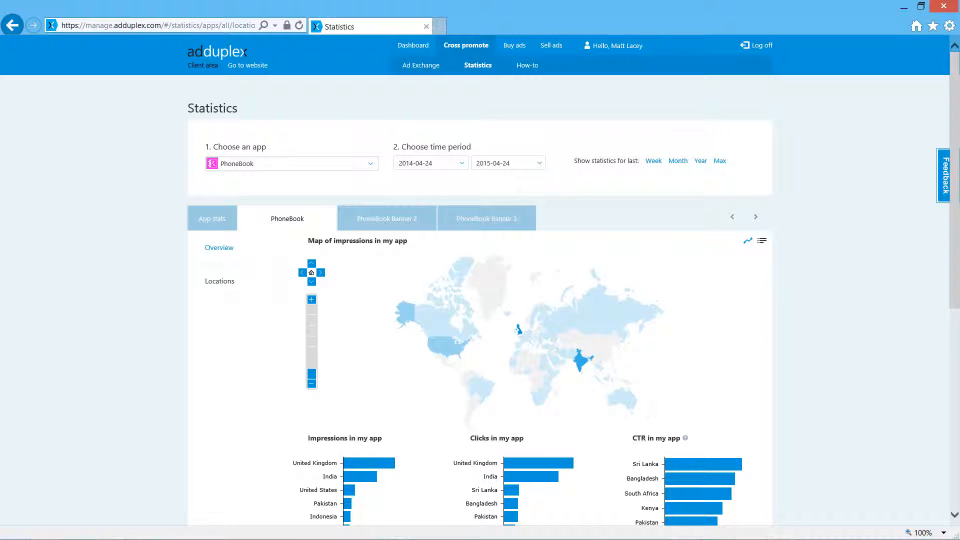
{"action": "mouse_move", "coordinate": [436, 342]}
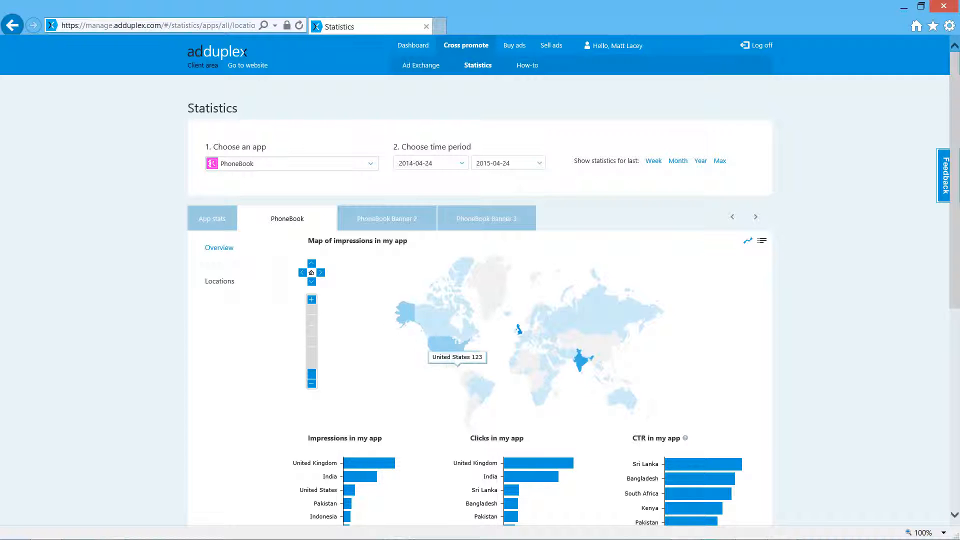
{"action": "mouse_move", "coordinate": [476, 387]}
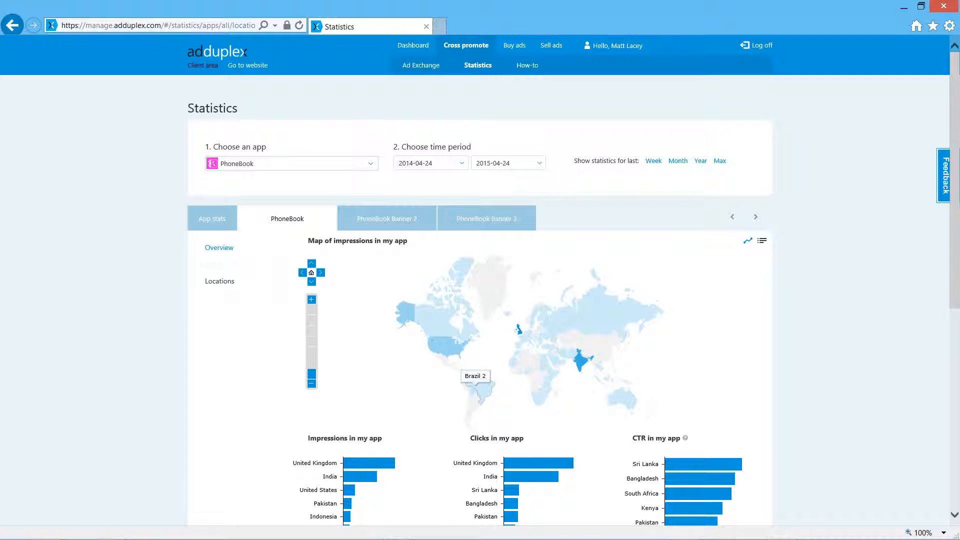
{"action": "key", "text": "alt+Tab"}
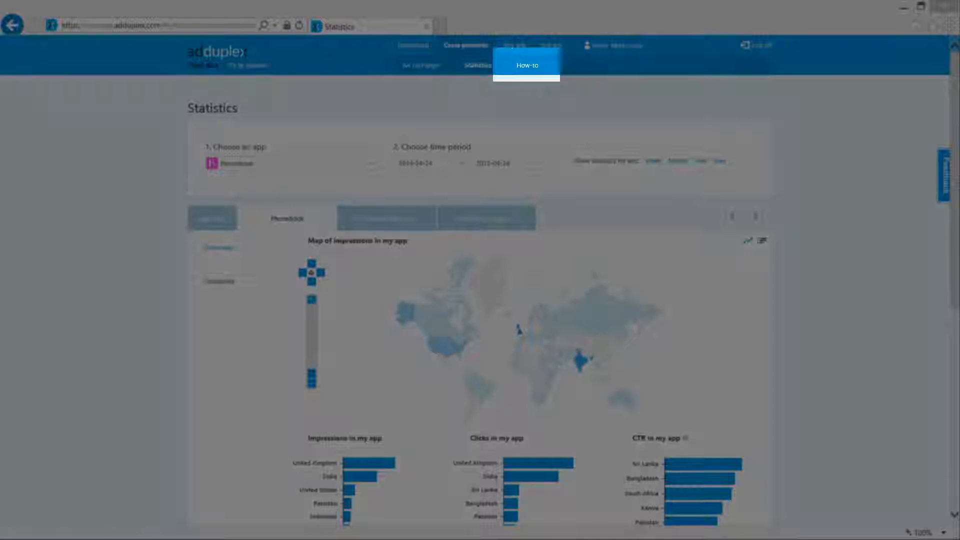
Step: View the cross-promotion how-to page and the direct catalog for buying ads, including the Traffic Race 3D Free listing
{"action": "left_click", "coordinate": [527, 65]}
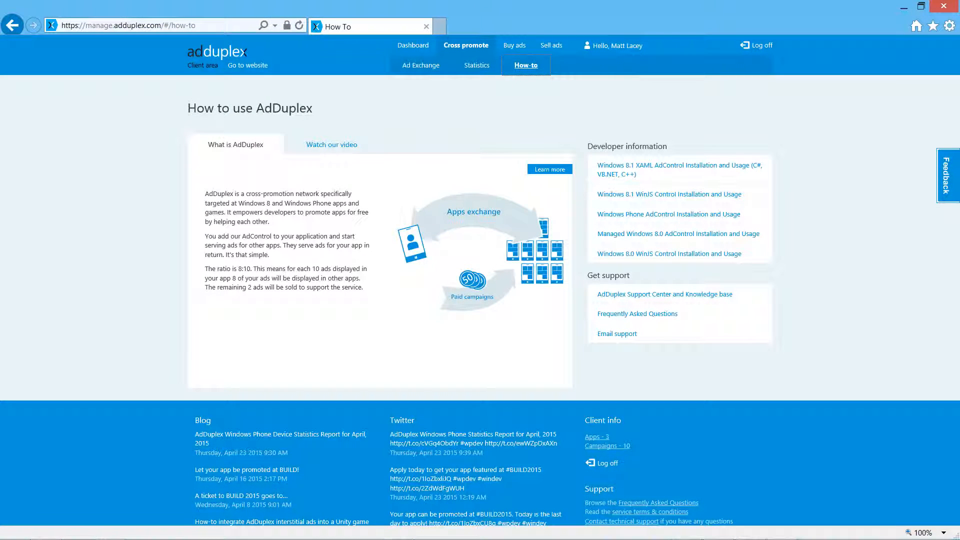
{"action": "left_click", "coordinate": [513, 45]}
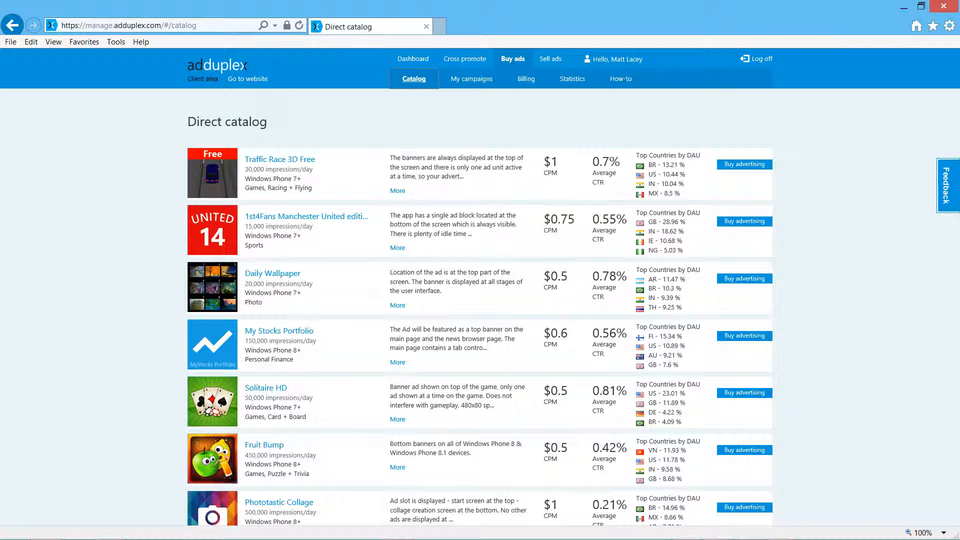
{"action": "key", "text": "alt+Tab"}
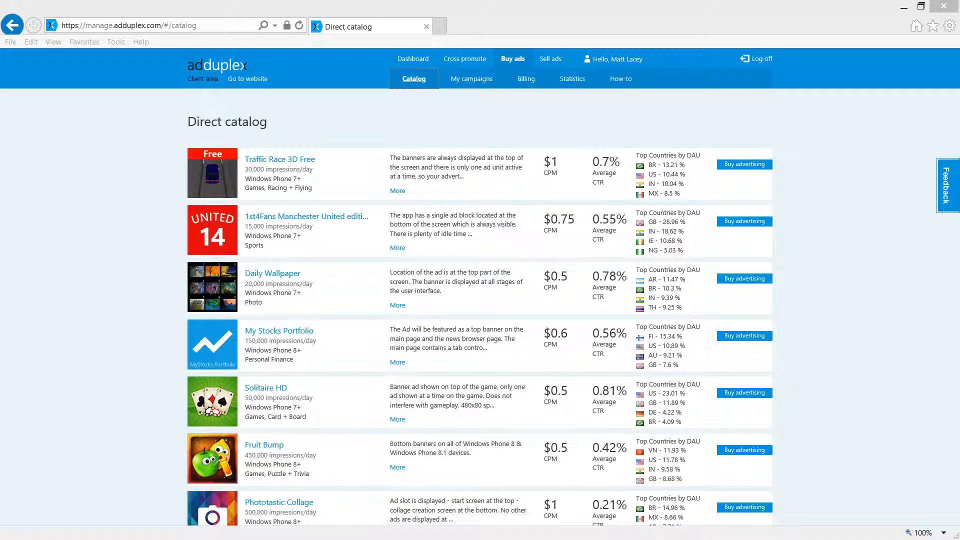
{"action": "left_click", "coordinate": [280, 160]}
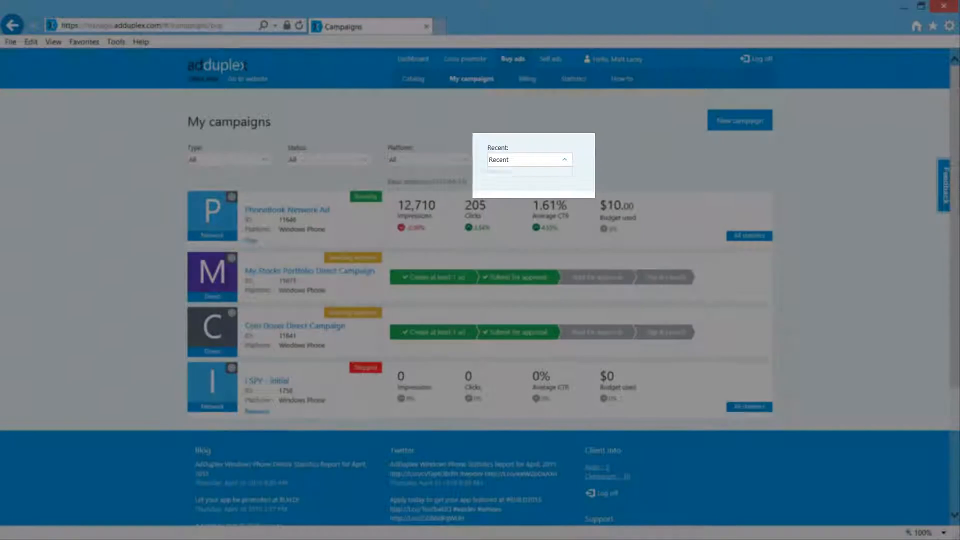
Step: Check the Recent filter's options in My campaigns, and review the PhoneBook Network Ad and My Stocks Portfolio Direct Campaign
{"action": "left_click", "coordinate": [529, 160]}
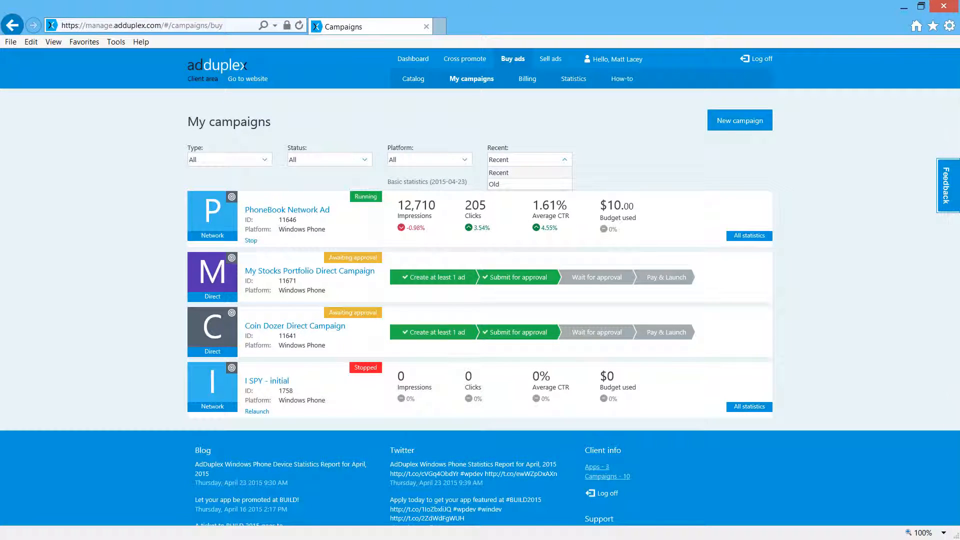
{"action": "left_click", "coordinate": [472, 79]}
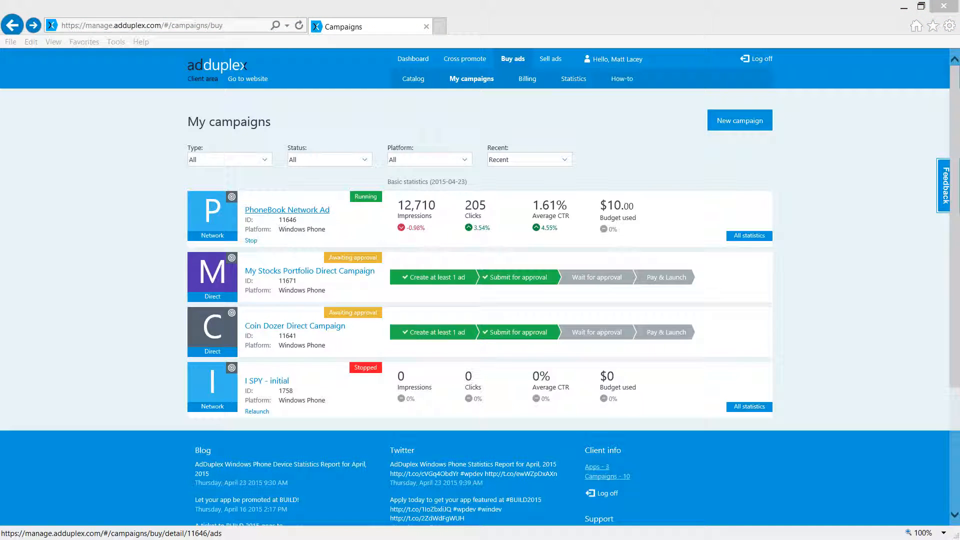
{"action": "left_click", "coordinate": [287, 210]}
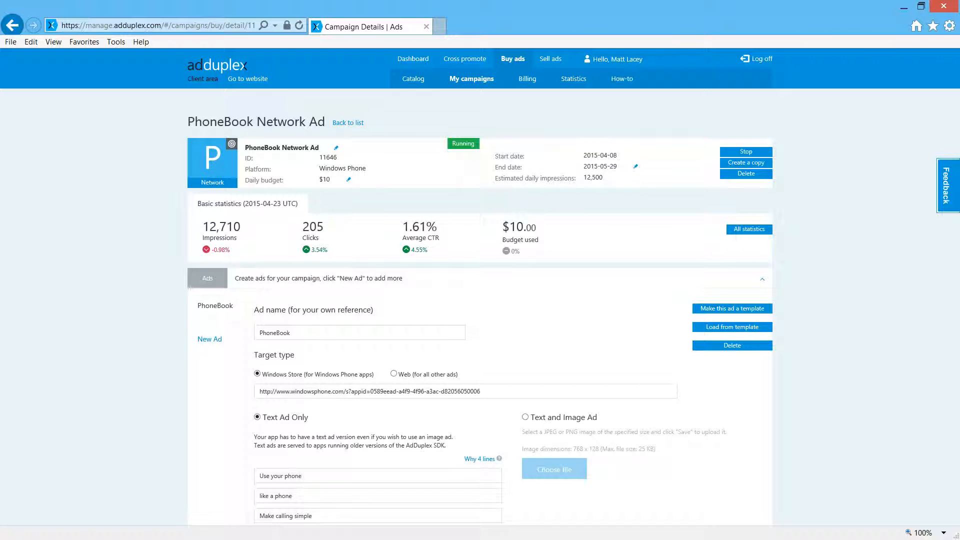
{"action": "scroll", "coordinate": [480, 280], "scroll_direction": "down", "scroll_amount": 3}
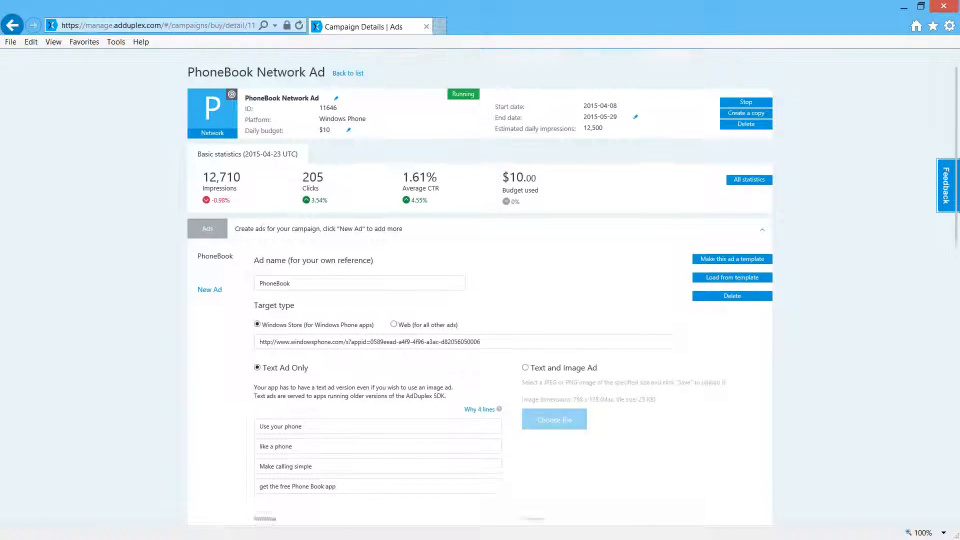
{"action": "scroll", "coordinate": [480, 280], "scroll_direction": "down", "scroll_amount": 3}
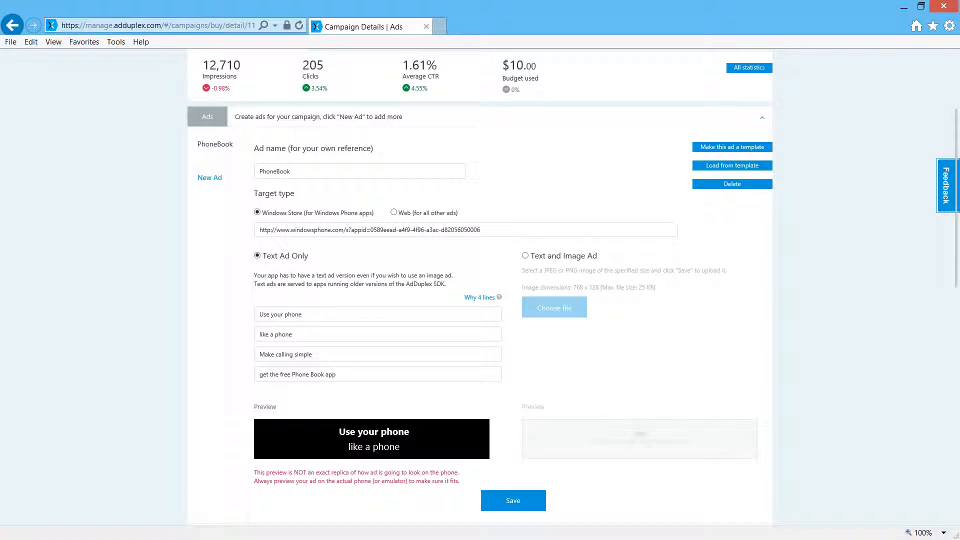
{"action": "scroll", "coordinate": [480, 280], "scroll_direction": "down", "scroll_amount": 6}
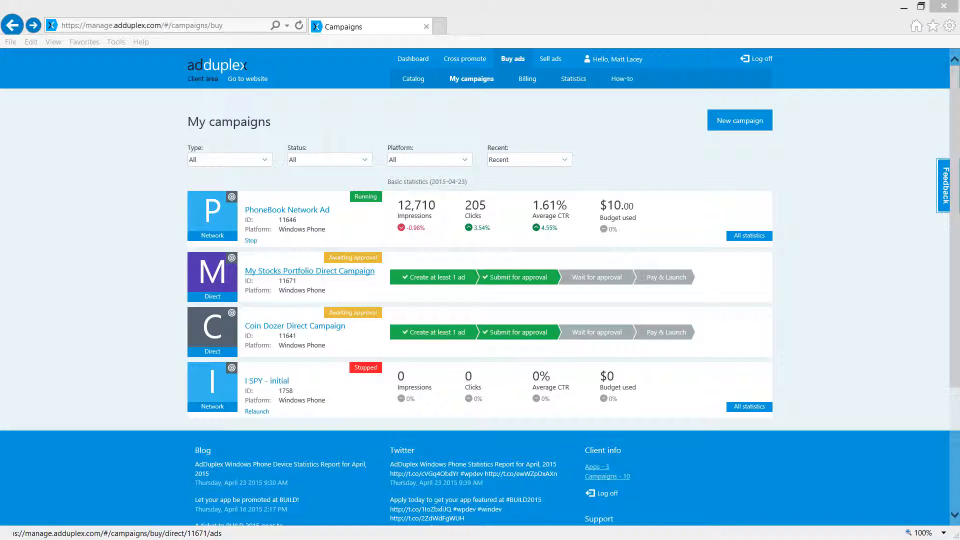
{"action": "left_click", "coordinate": [310, 271]}
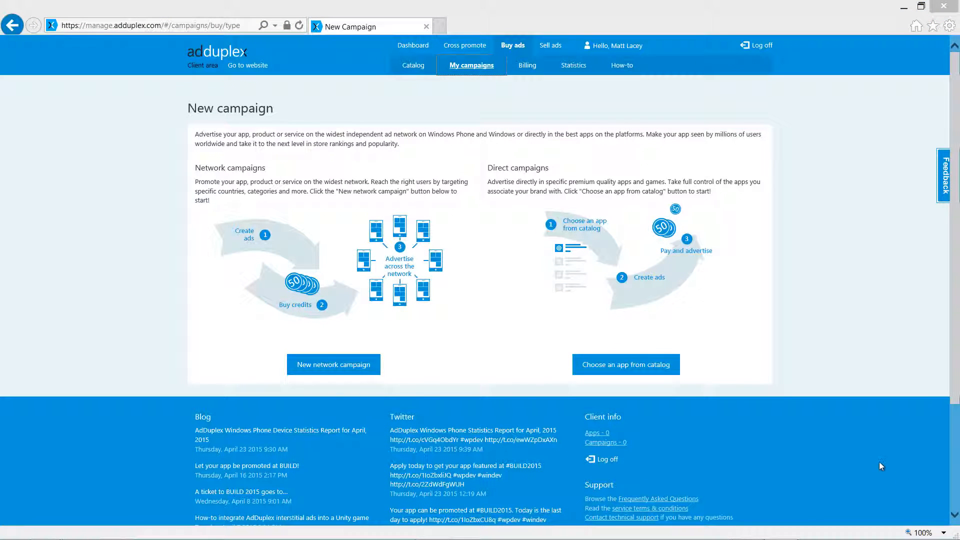
Step: Create a new network campaign titled "My Awesome Game" for Windows Phone
{"action": "left_click", "coordinate": [326, 365]}
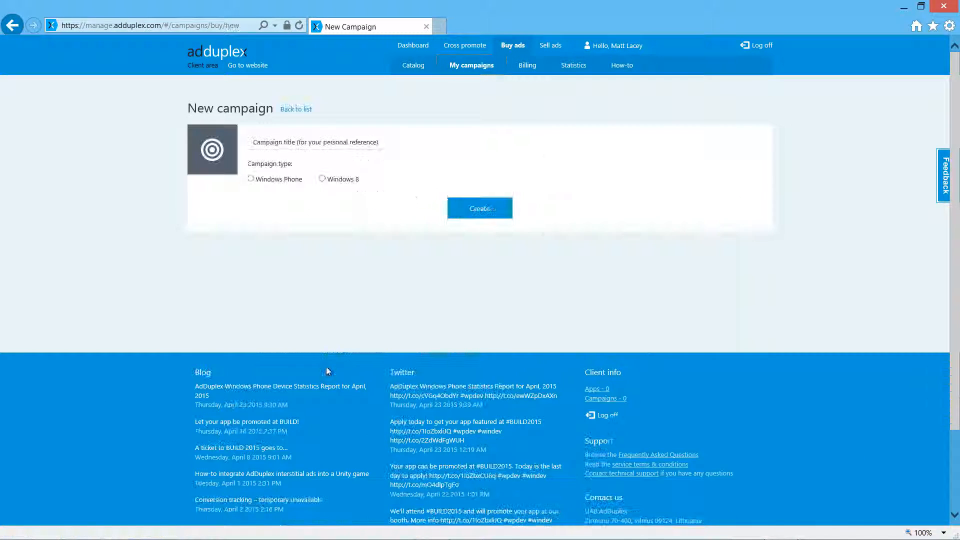
{"action": "left_click", "coordinate": [305, 142]}
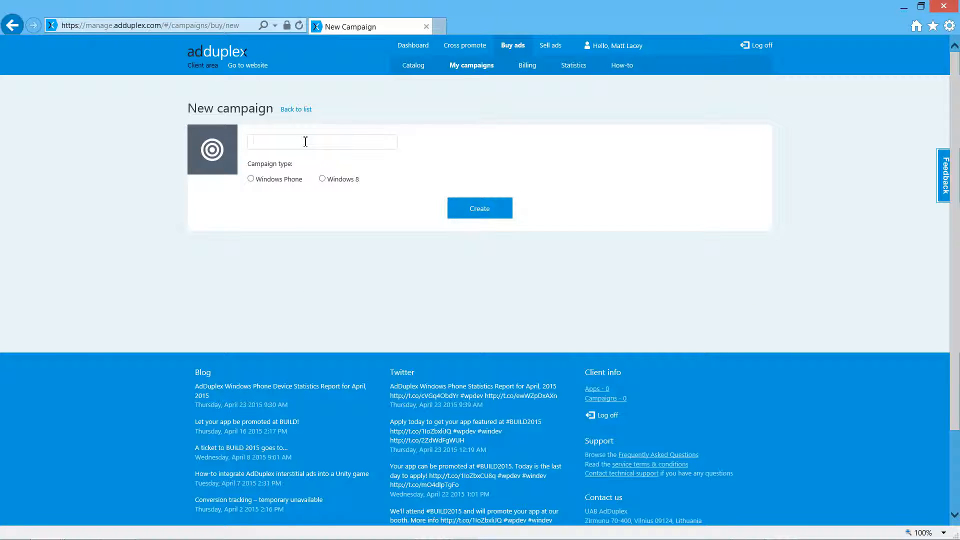
{"action": "type", "text": "My Awesome Game"}
{"action": "left_click", "coordinate": [253, 180]}
{"action": "left_click", "coordinate": [492, 208]}
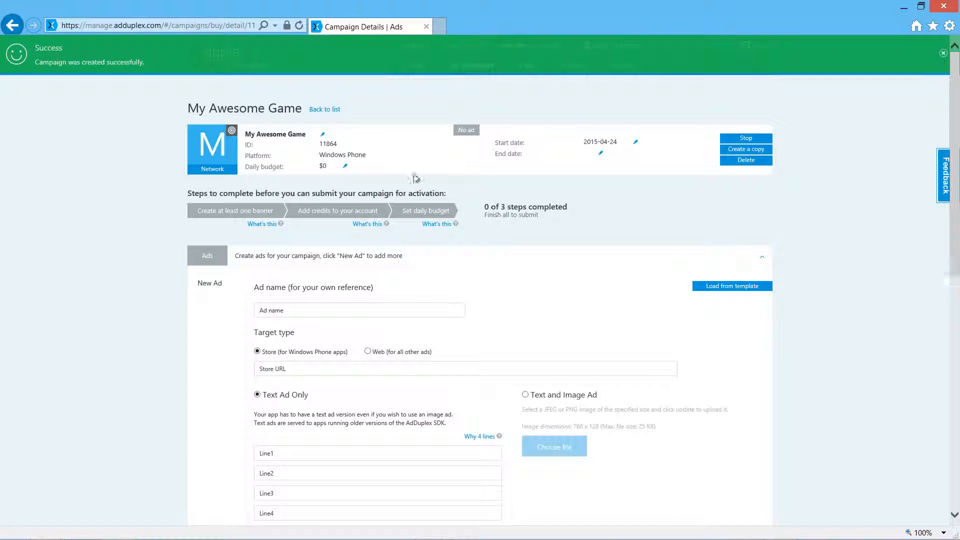
Step: Set the My Awesome Game campaign's daily budget to $20
{"action": "left_click", "coordinate": [344, 167]}
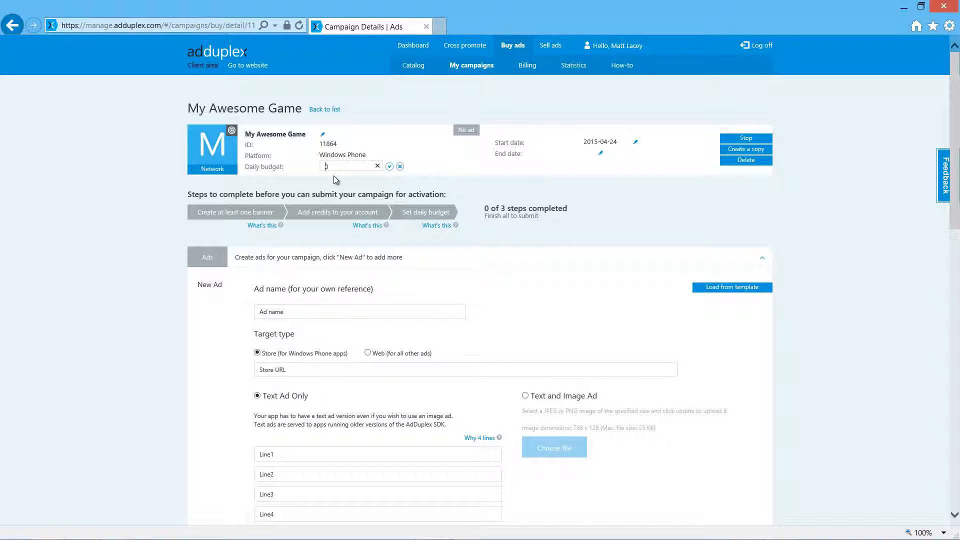
{"action": "type", "text": "2"}
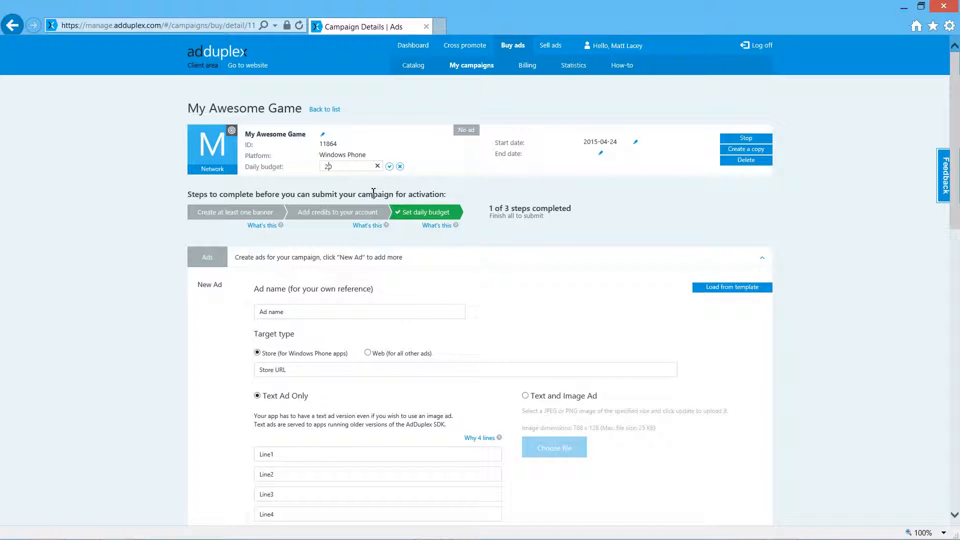
{"action": "left_click", "coordinate": [390, 167]}
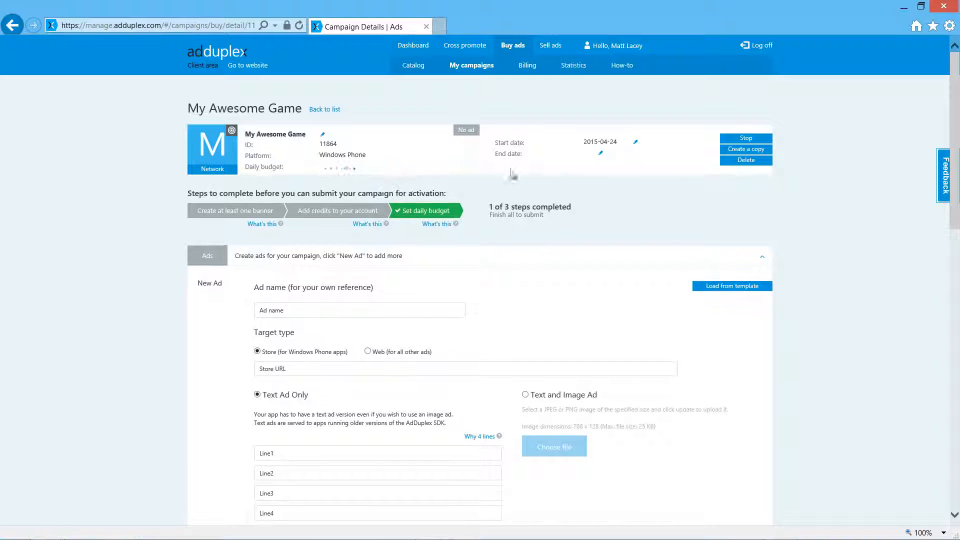
Step: Set the campaign's end date to 2015-05-24
{"action": "left_click", "coordinate": [601, 154]}
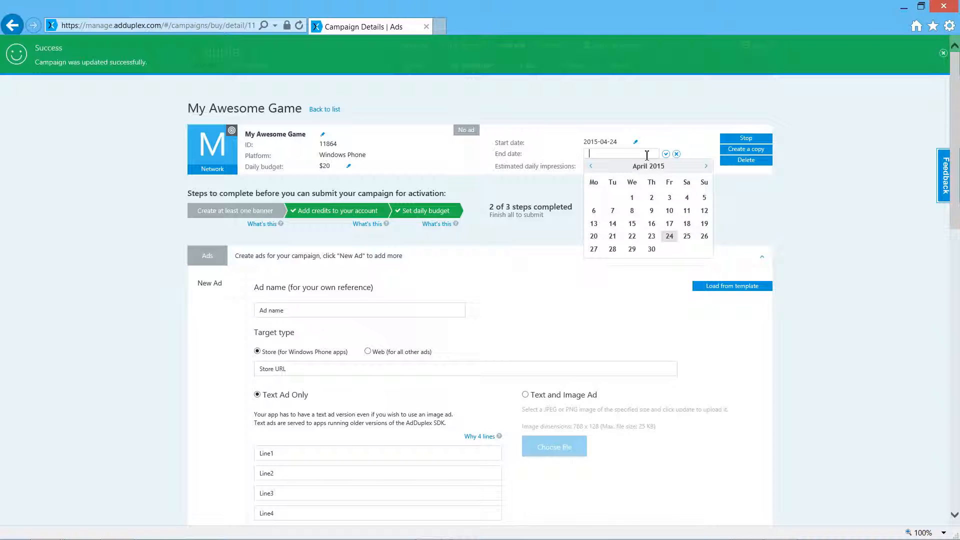
{"action": "left_click", "coordinate": [705, 167]}
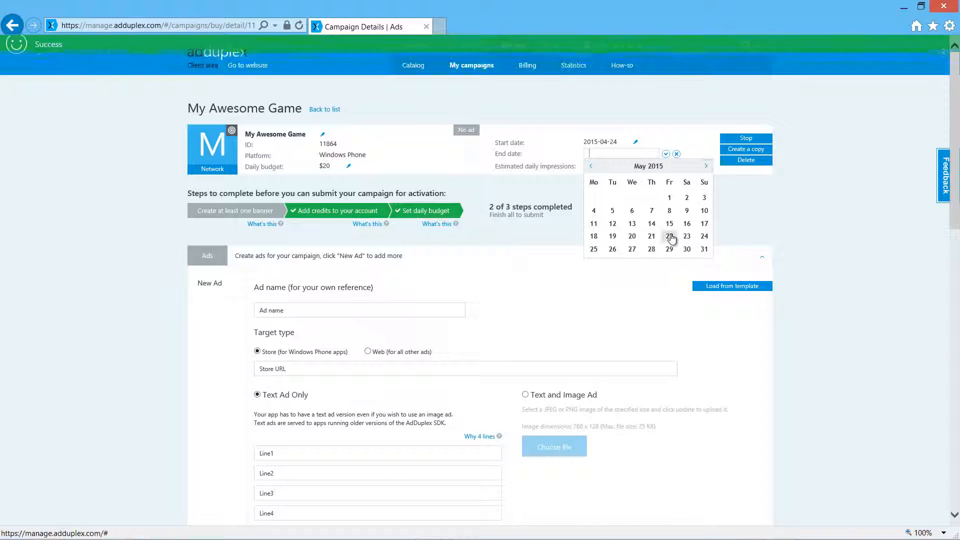
{"action": "left_click", "coordinate": [705, 236]}
{"action": "left_click", "coordinate": [665, 155]}
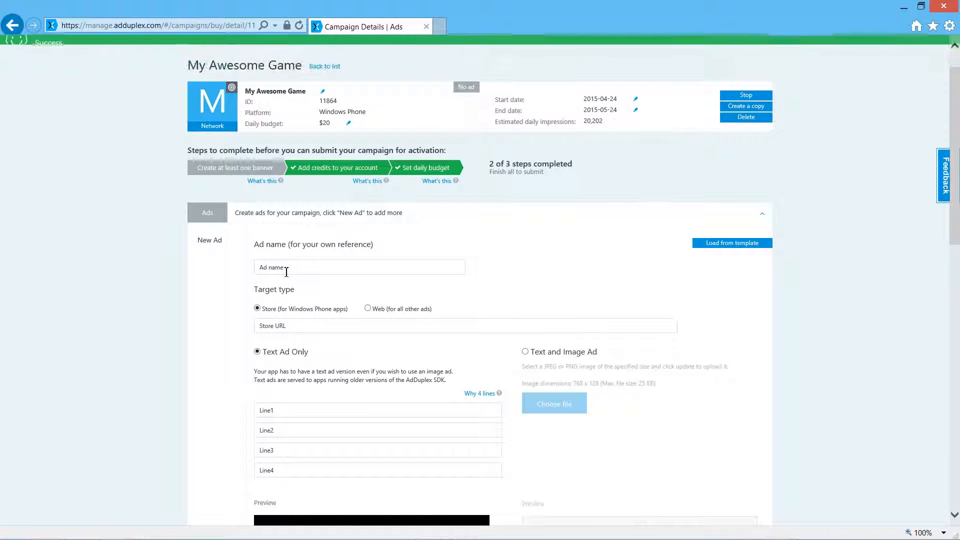
Step: Name the new ad "Ad1" and paste the copied windowsphone.com app link as its store URL
{"action": "left_click", "coordinate": [287, 272]}
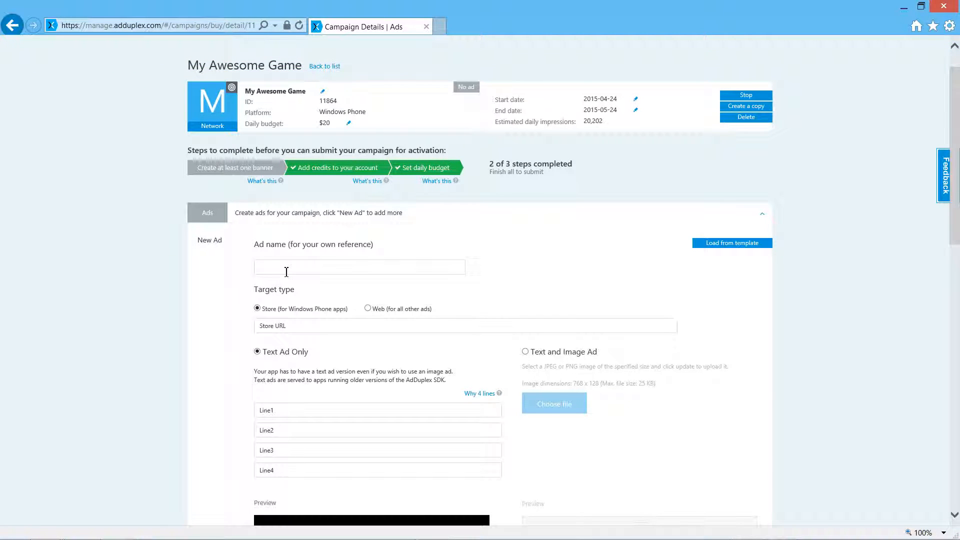
{"action": "type", "text": "Nd1"}
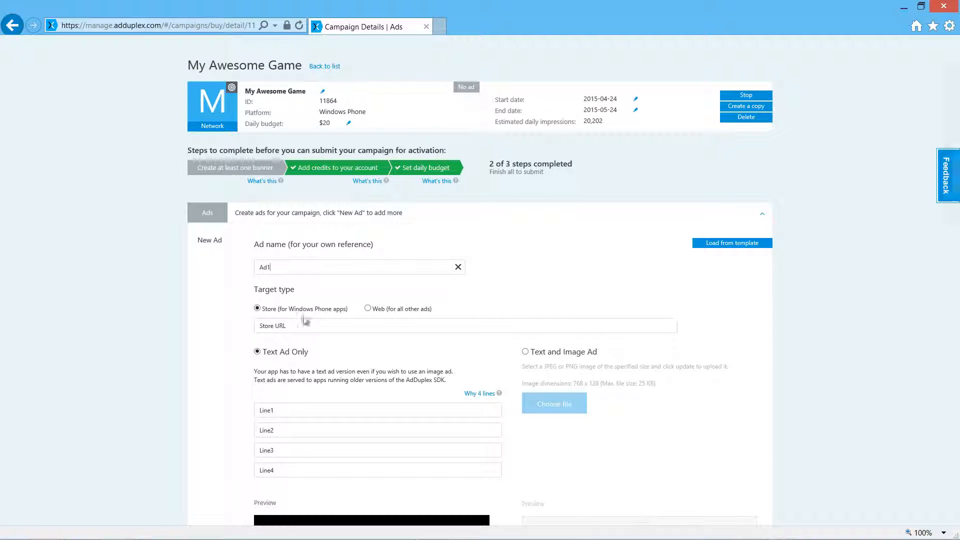
{"action": "left_click", "coordinate": [309, 327]}
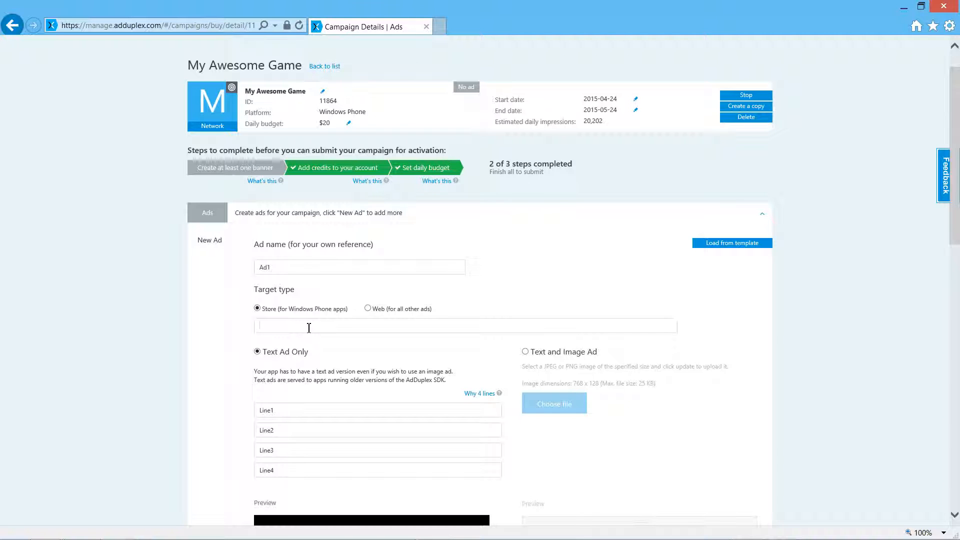
{"action": "type", "text": "http://www.windowsphone.com/s?appid=82d011f0-dd90-48f0-bf0f-40083ba0d42b"}
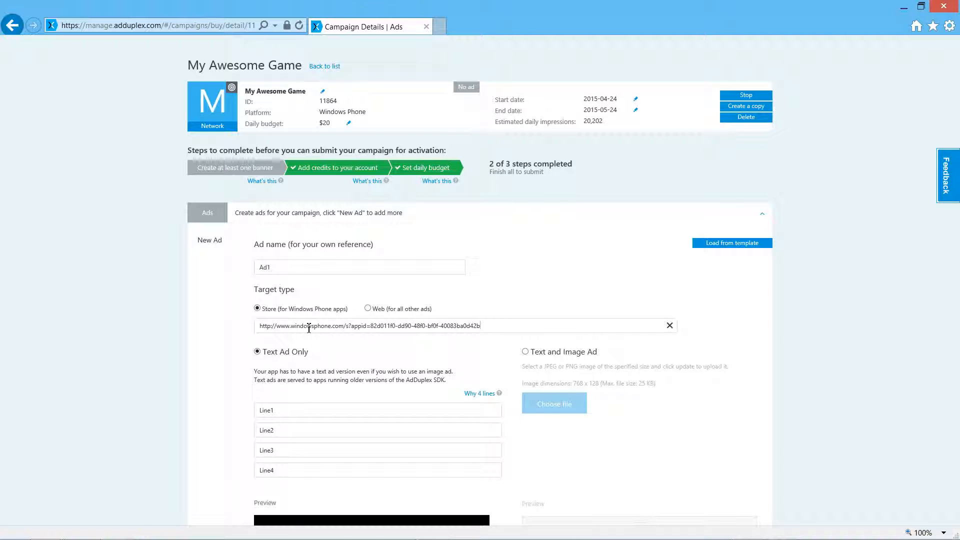
Step: Set the first line of the text ad to "My Awesome Game"
{"action": "scroll", "coordinate": [309, 327], "scroll_direction": "down", "scroll_amount": 2}
{"action": "left_click", "coordinate": [303, 333]}
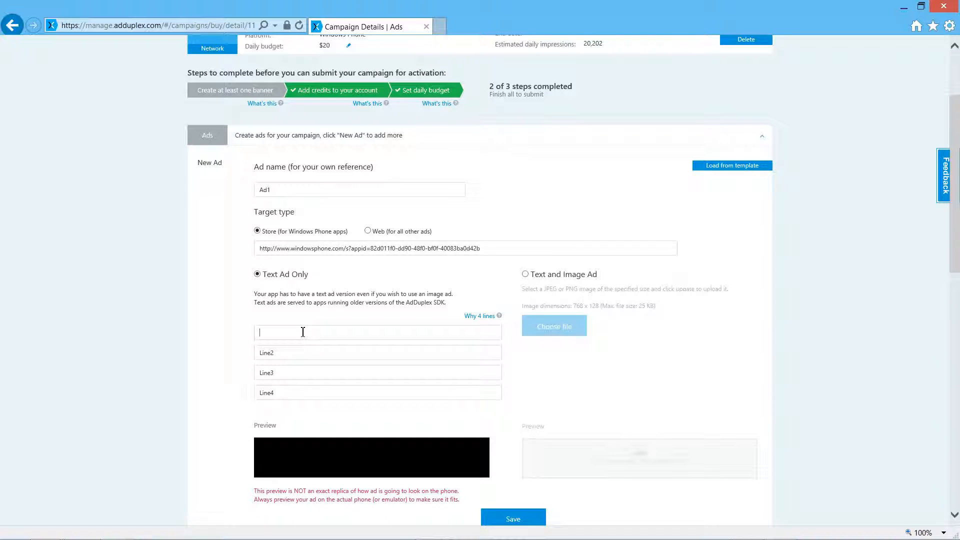
{"action": "type", "text": "Ma"}
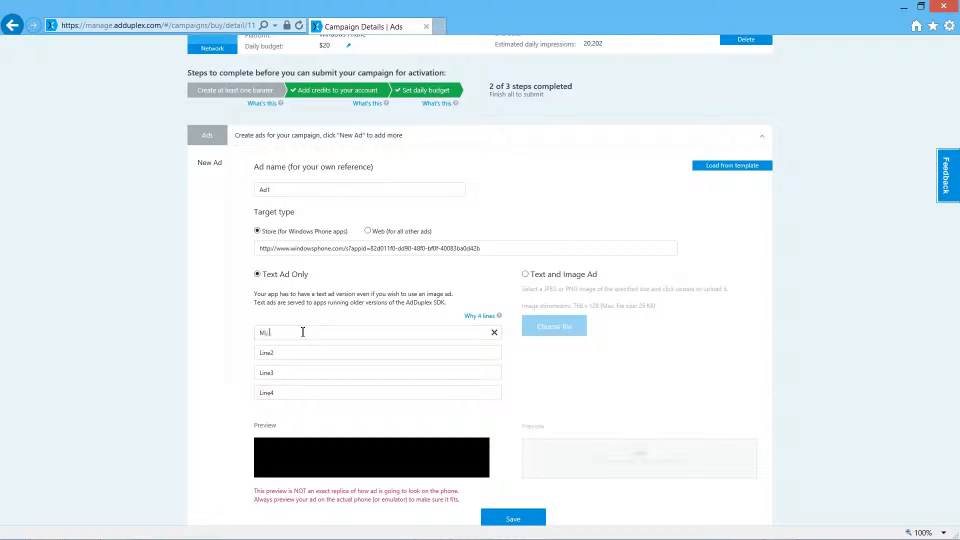
{"action": "type", "text": " Awesome Game"}
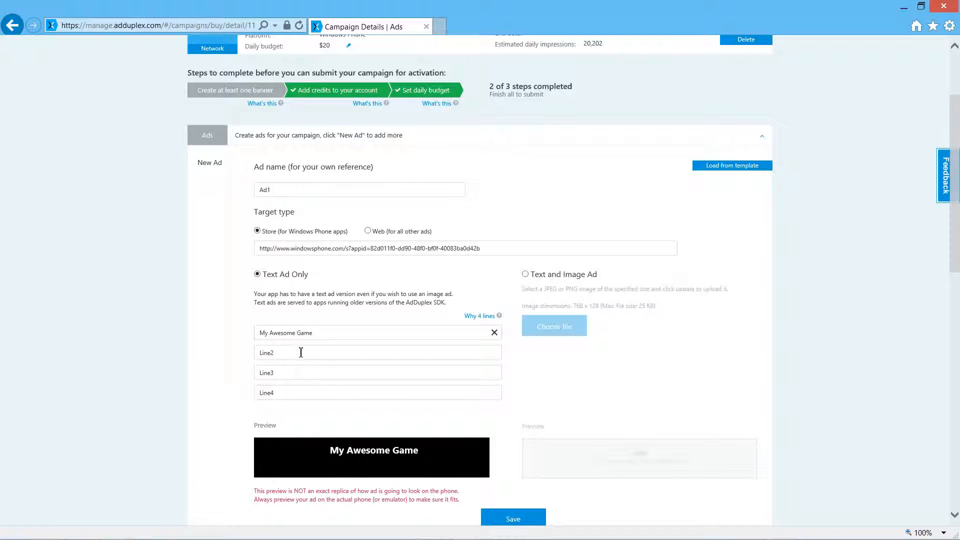
Step: Set the second line of the text ad to "Try it FREE!!!!!"
{"action": "left_click", "coordinate": [300, 355]}
{"action": "type", "text": "a bri"}
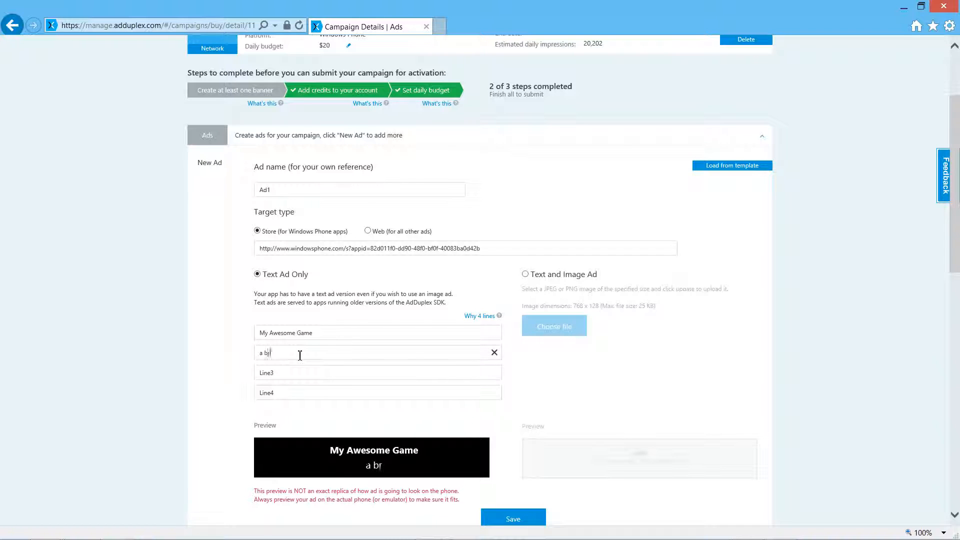
{"action": "type", "text": "lliant "}
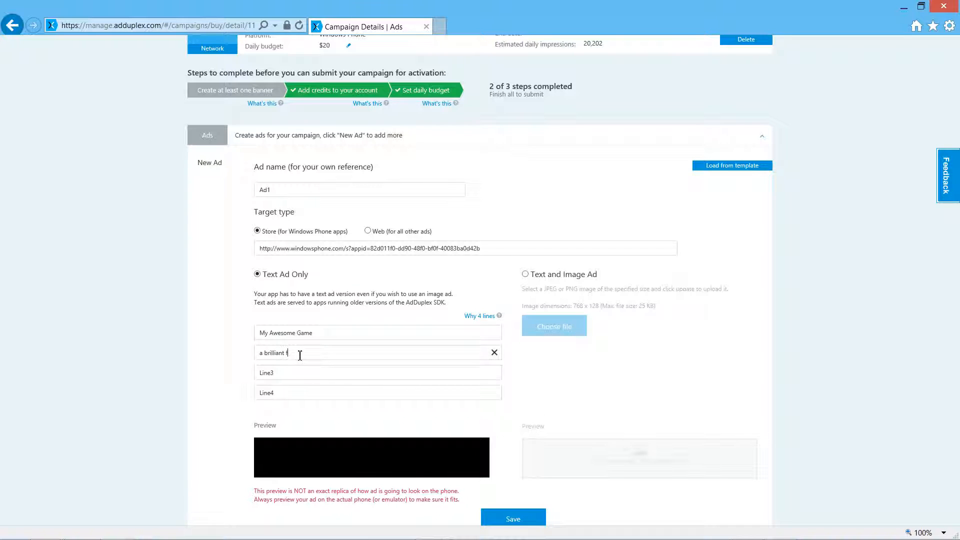
{"action": "type", "text": "f"}
{"action": "key", "text": "BackSpace"}
{"action": "key", "text": "BackSpace"}
{"action": "key", "text": "BackSpace"}
{"action": "key", "text": "BackSpace"}
{"action": "key", "text": "BackSpace"}
{"action": "key", "text": "BackSpace"}
{"action": "key", "text": "BackSpace"}
{"action": "key", "text": "BackSpace"}
{"action": "key", "text": "BackSpace"}
{"action": "key", "text": "BackSpace"}
{"action": "key", "text": "BackSpace"}
{"action": "key", "text": "BackSpace"}
{"action": "type", "text": "Try fit"}
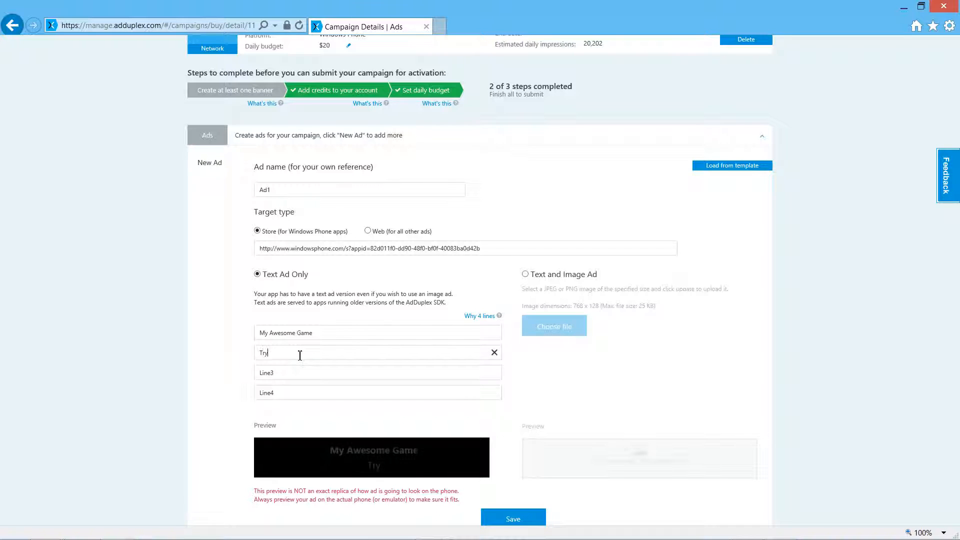
{"action": "key", "text": "BackSpace"}
{"action": "key", "text": "BackSpace"}
{"action": "key", "text": "BackSpace"}
{"action": "key", "text": "BackSpace"}
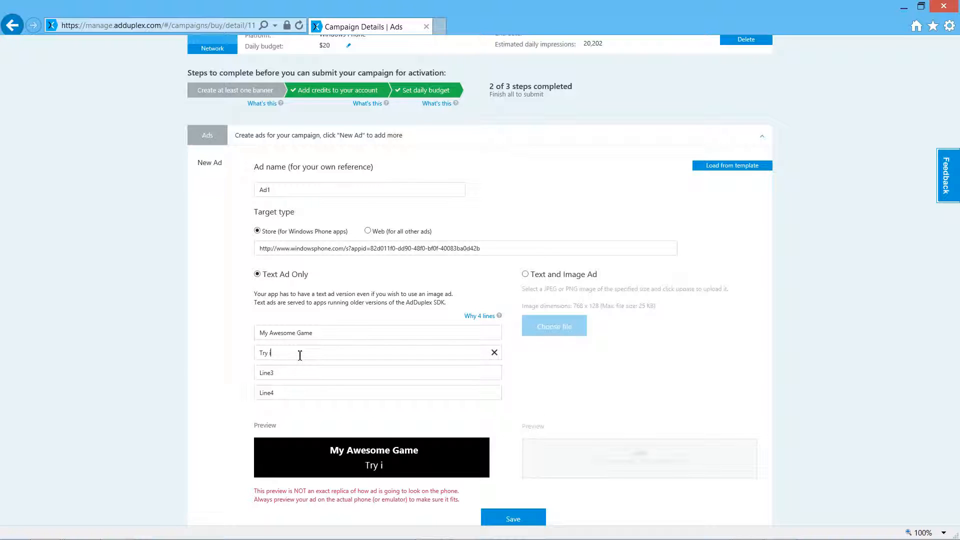
{"action": "type", "text": "it FREE!!!!!"}
Step: Set the third line of the text ad to "a challenging and fun game"
{"action": "left_click", "coordinate": [302, 375]}
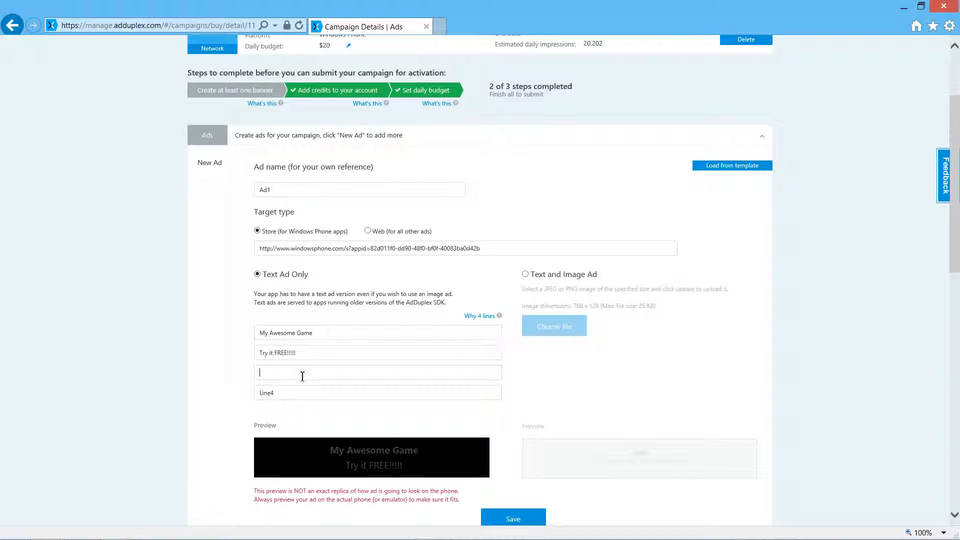
{"action": "type", "text": "a chan"}
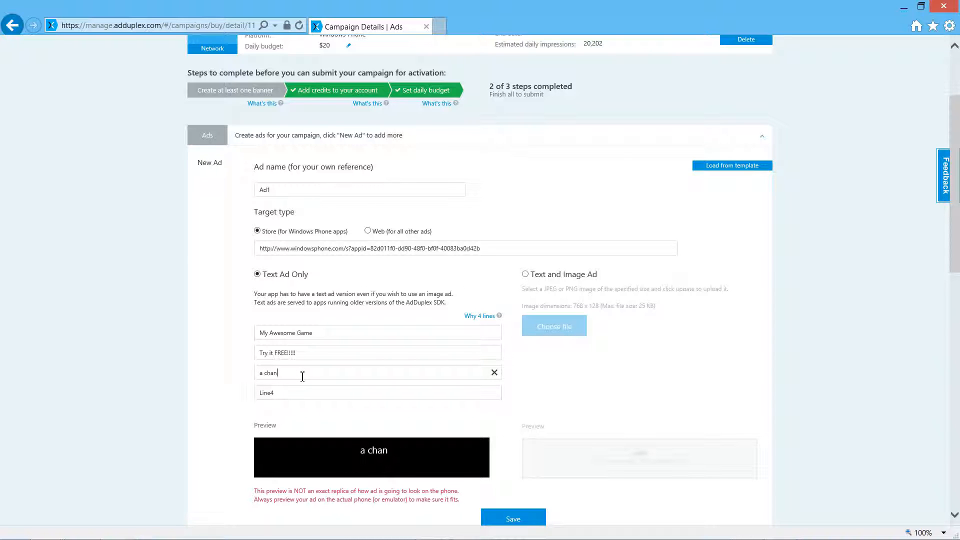
{"action": "key", "text": "BackSpace"}
{"action": "type", "text": "llenging"}
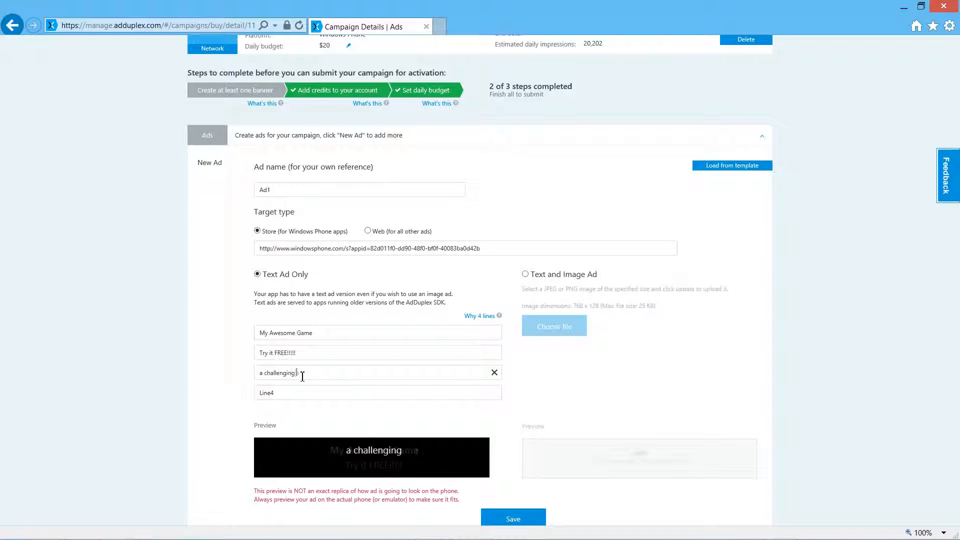
{"action": "type", "text": " ad fun game"}
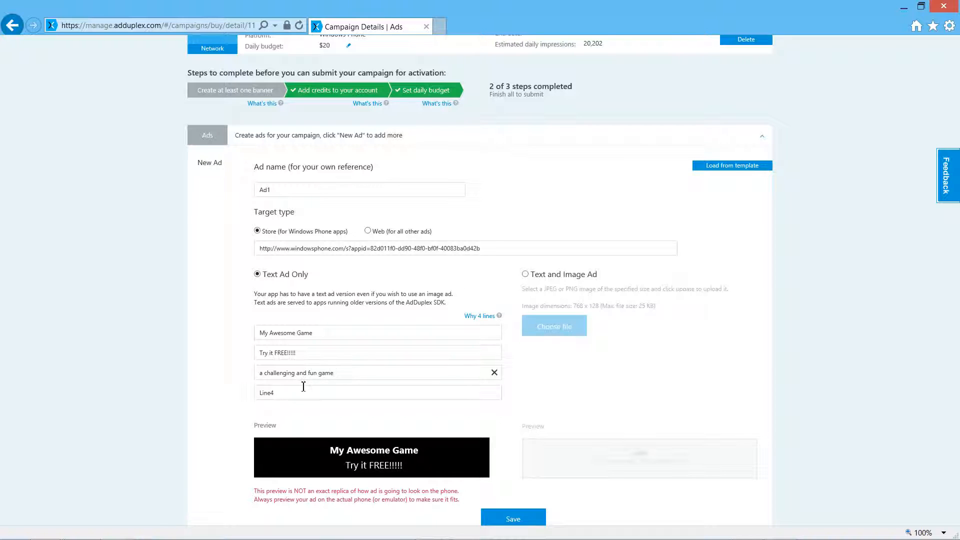
Step: Set the fourth line of the text ad to "try it now" and save the ad
{"action": "left_click", "coordinate": [304, 396]}
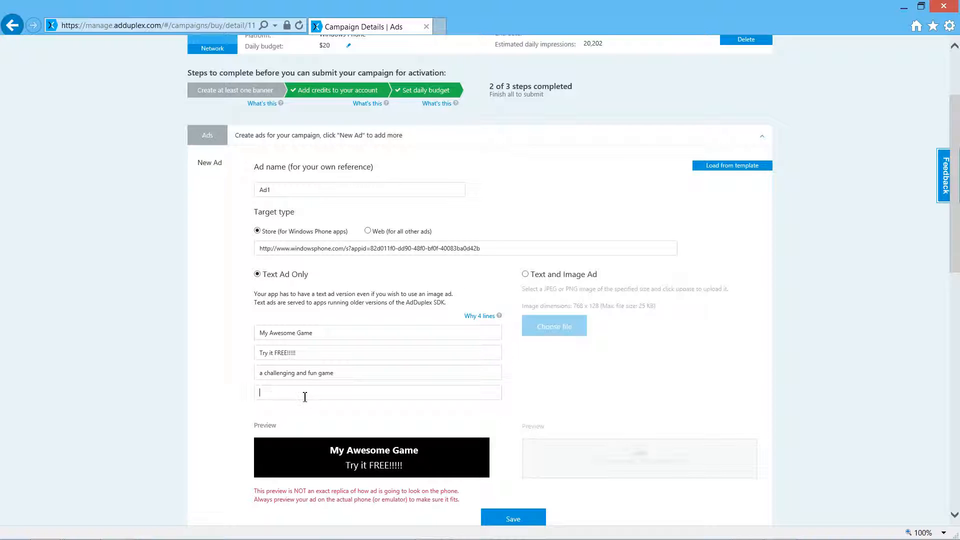
{"action": "type", "text": "try it now"}
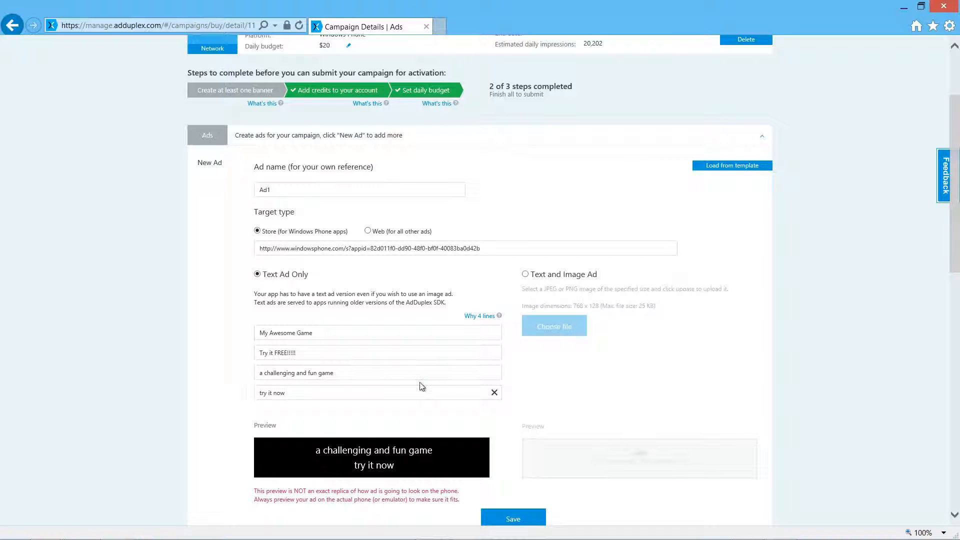
{"action": "scroll", "coordinate": [472, 370], "scroll_direction": "down", "scroll_amount": 1}
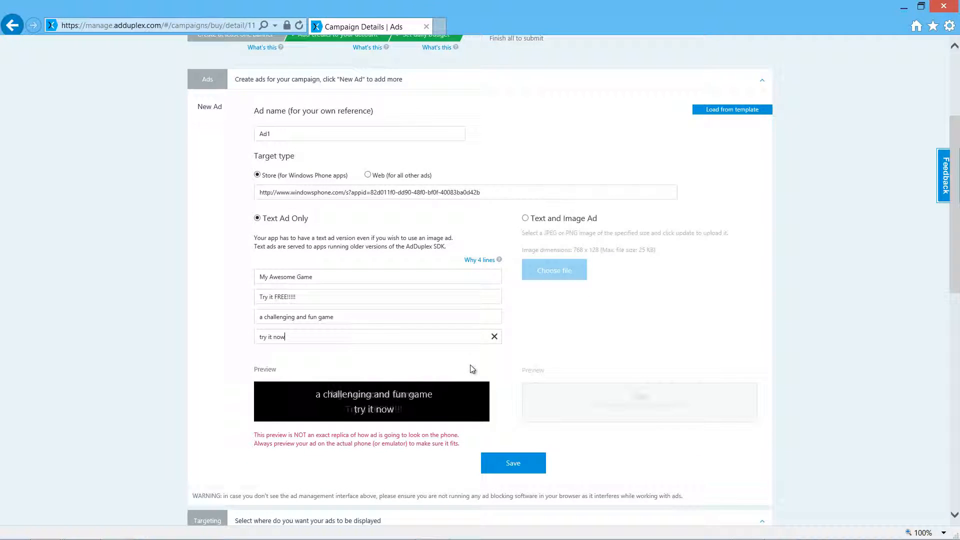
{"action": "left_click", "coordinate": [511, 464]}
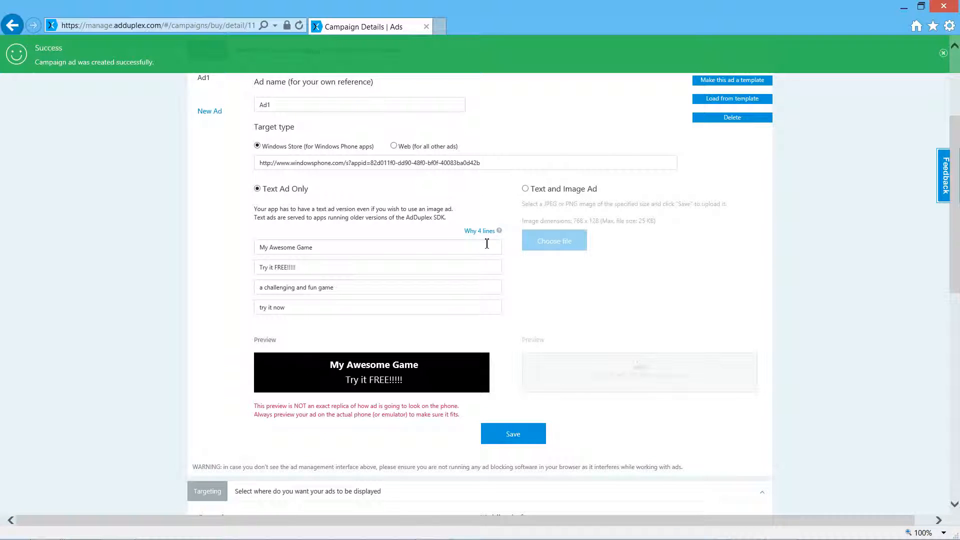
Step: Target the campaign at Australia and New Zealand and limit its mobile platform to Windows Phone 8.1
{"action": "scroll", "coordinate": [486, 243], "scroll_direction": "down", "scroll_amount": 5}
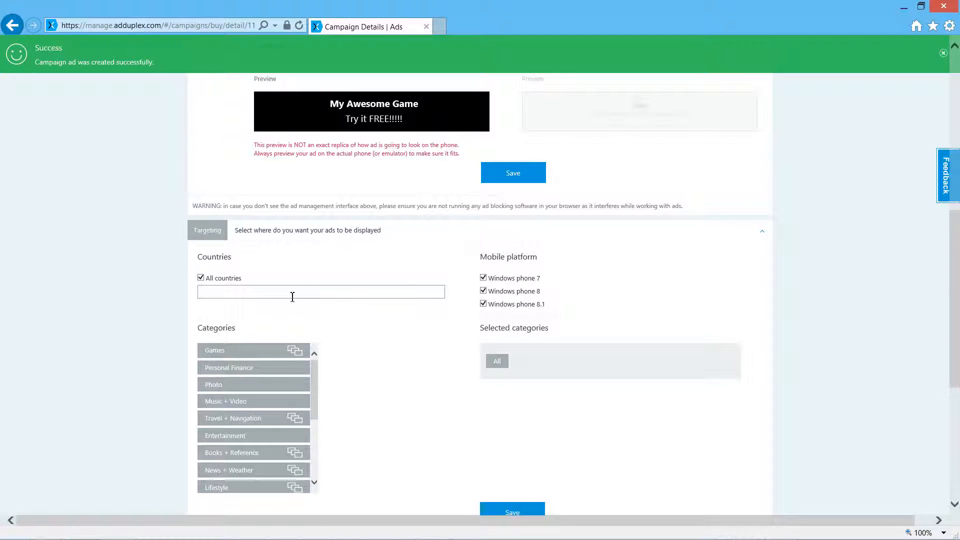
{"action": "left_click", "coordinate": [293, 297]}
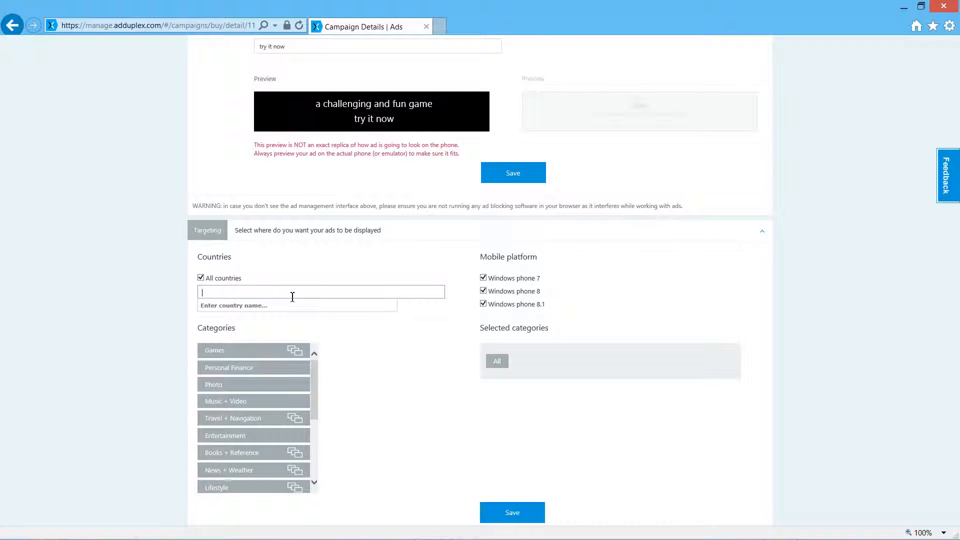
{"action": "type", "text": "aus"}
{"action": "key", "text": "Return"}
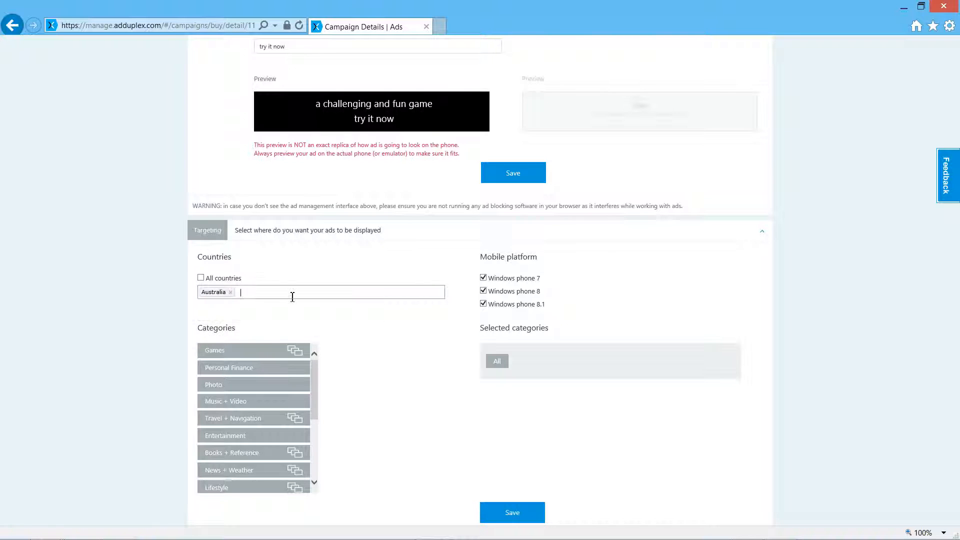
{"action": "type", "text": "new"}
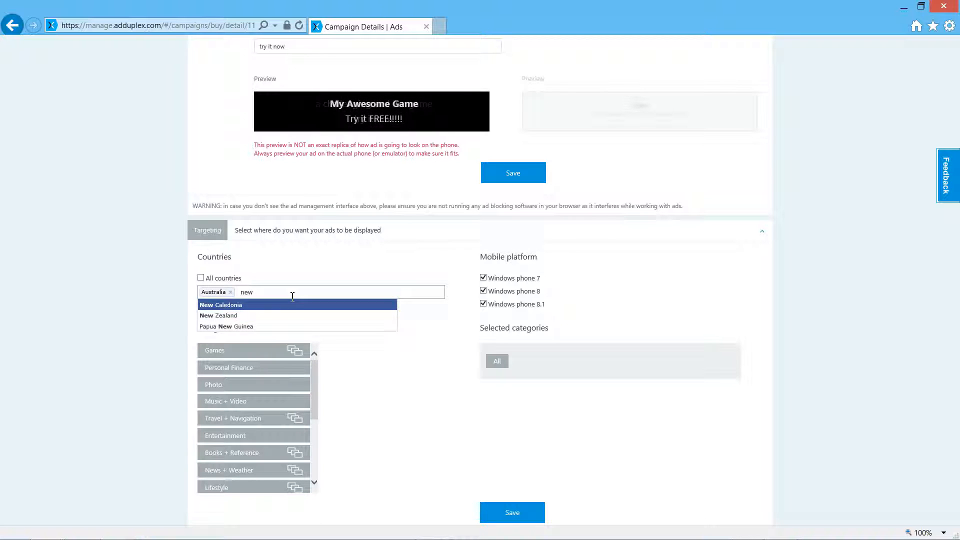
{"action": "key", "text": "Down"}
{"action": "key", "text": "Return"}
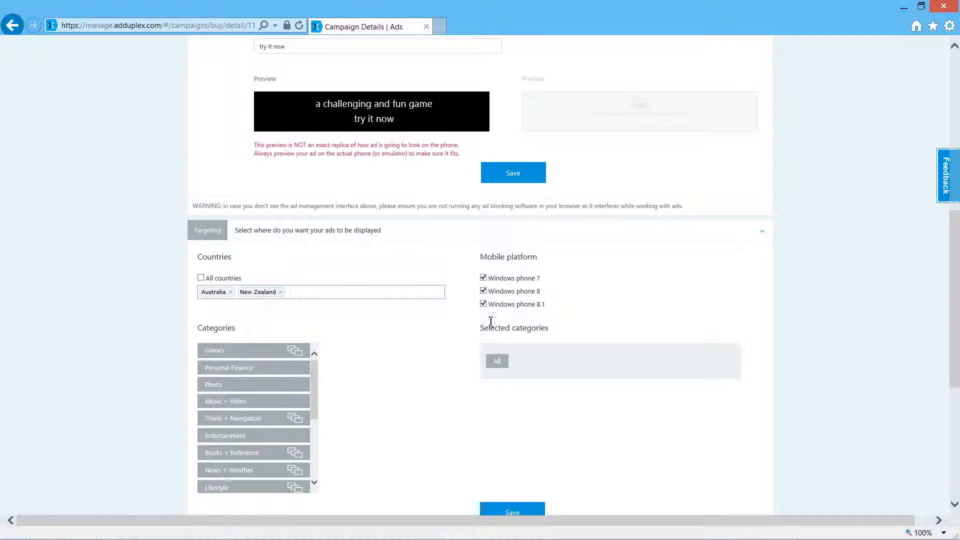
{"action": "left_click", "coordinate": [484, 291]}
{"action": "left_click", "coordinate": [483, 278]}
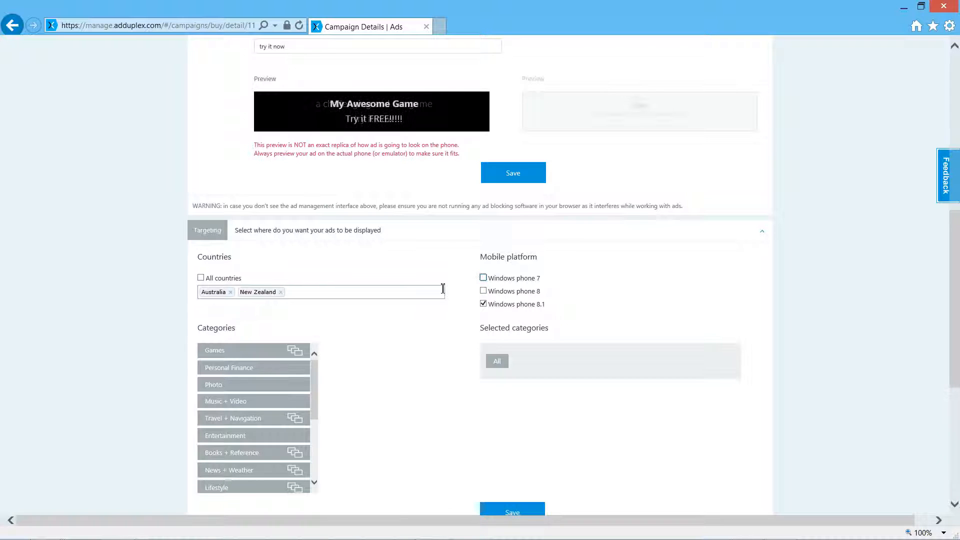
Step: Target the Games subcategories Sports + Recreation, Shooter, Music and Strategy + Simulation, and save the targeting
{"action": "scroll", "coordinate": [440, 288], "scroll_direction": "down", "scroll_amount": 1}
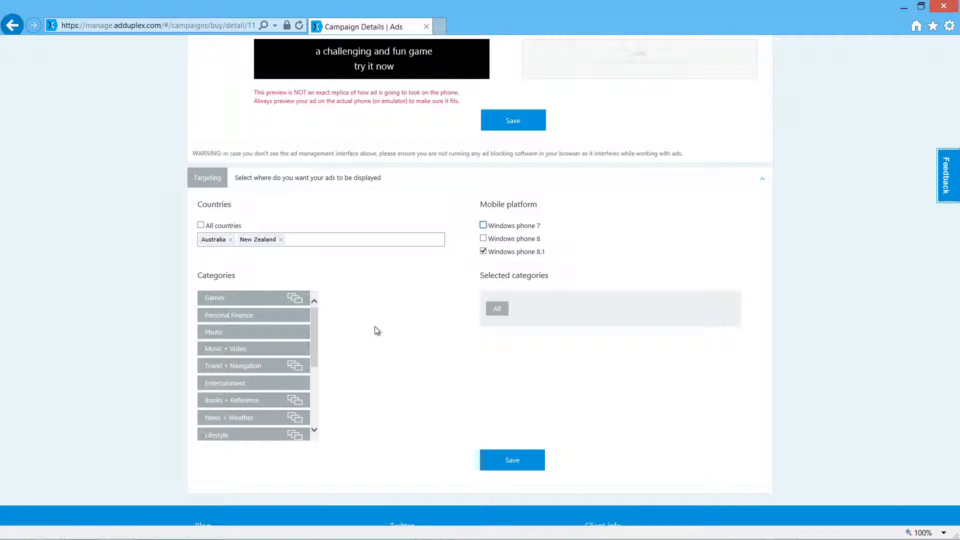
{"action": "left_click", "coordinate": [225, 299]}
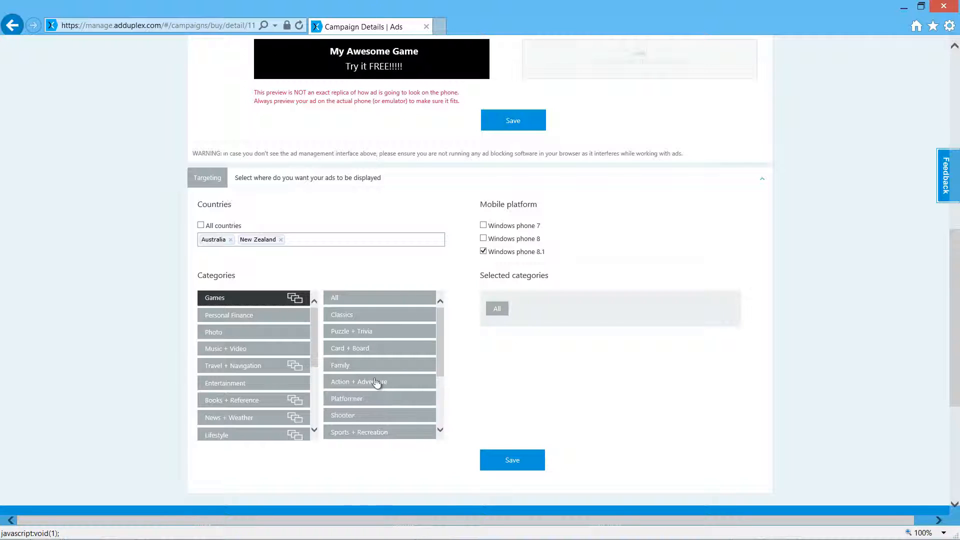
{"action": "left_click_drag", "start_coordinate": [436, 340], "coordinate": [436, 393]}
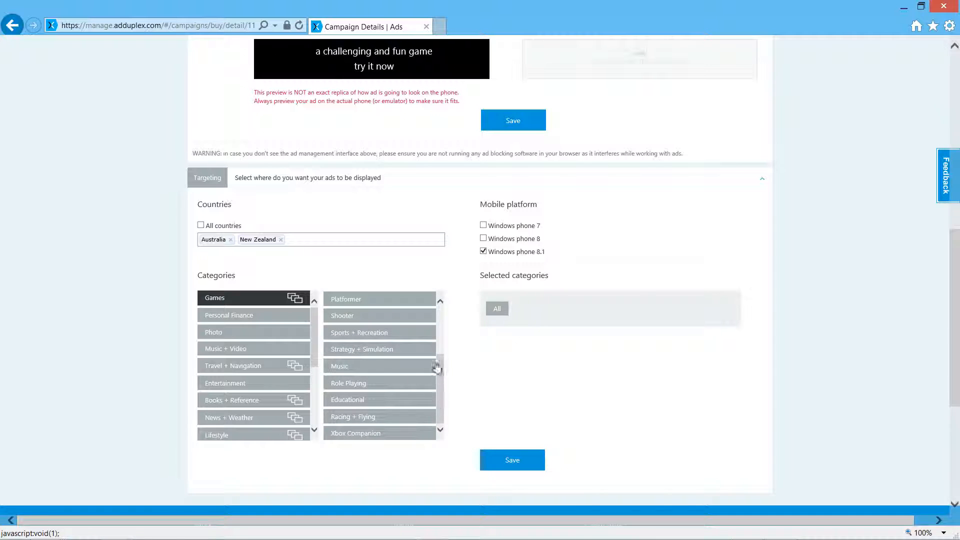
{"action": "left_click", "coordinate": [404, 334]}
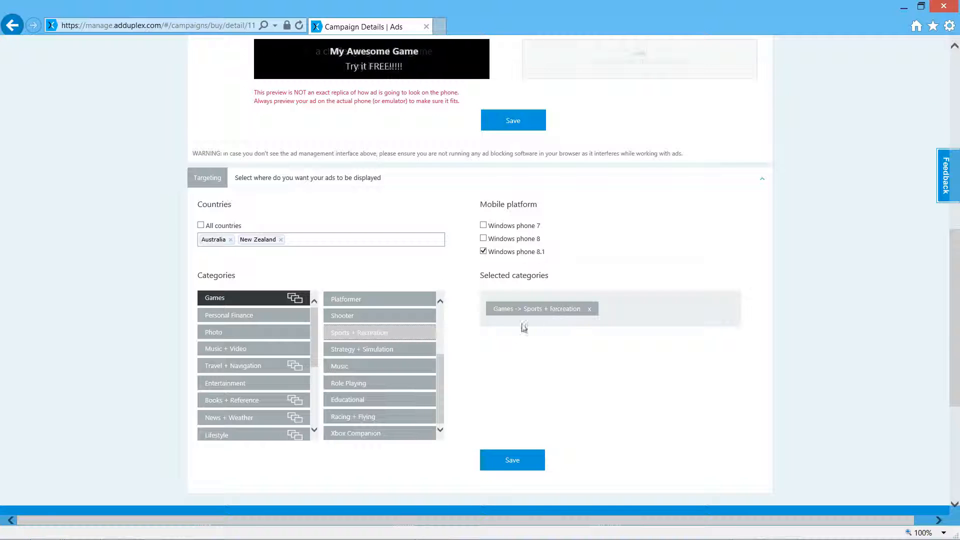
{"action": "left_click", "coordinate": [336, 317]}
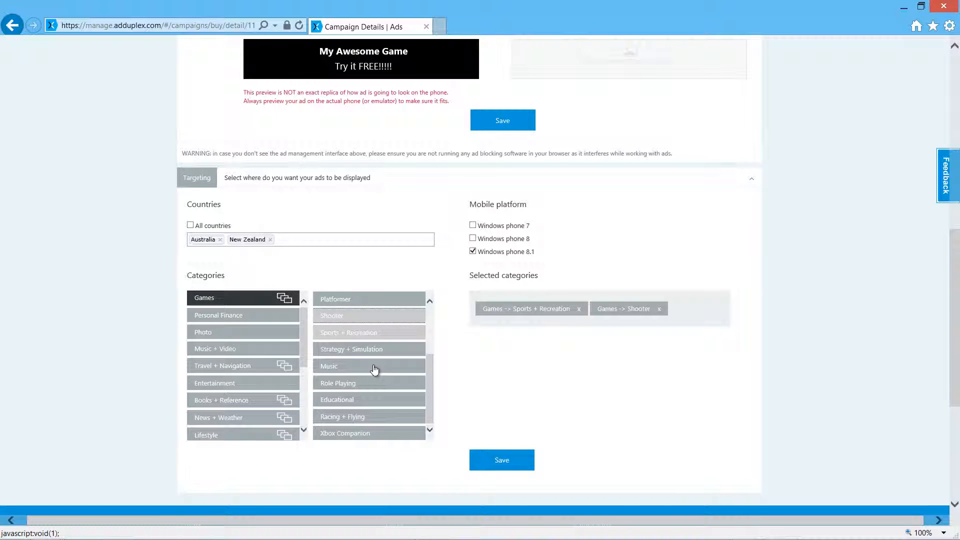
{"action": "left_click", "coordinate": [377, 369]}
{"action": "left_click", "coordinate": [368, 354]}
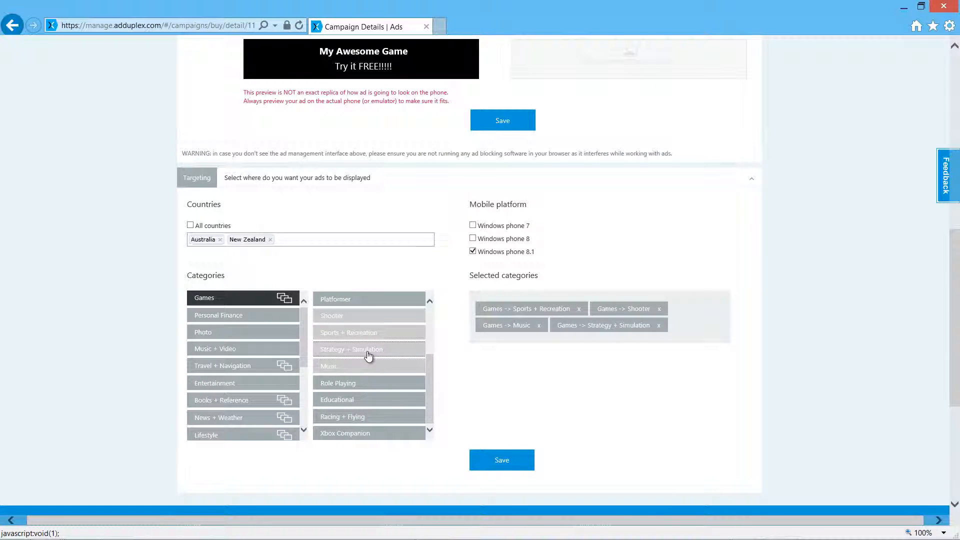
{"action": "left_click", "coordinate": [502, 462]}
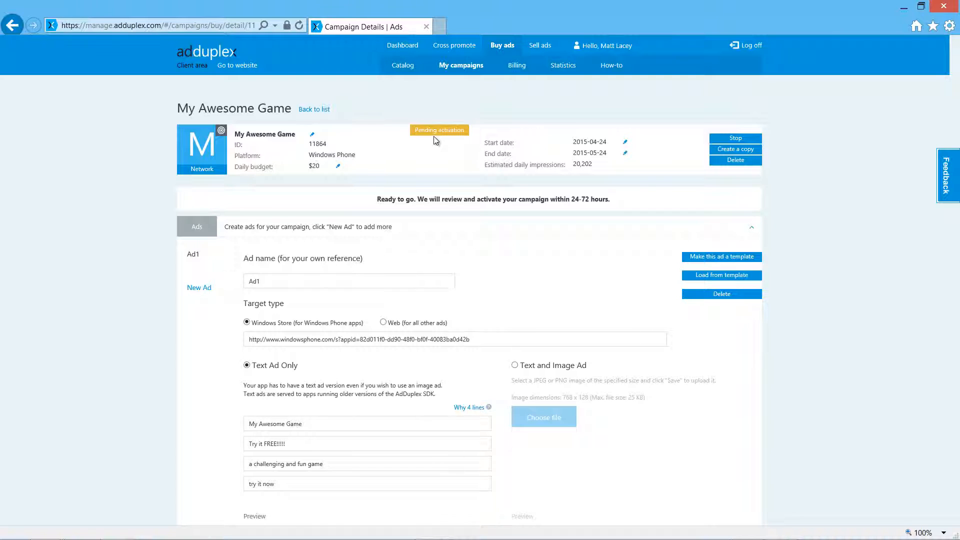
Step: Leave the campaign details and start buying direct advertising in the Fruit Bump app from the catalog
{"action": "left_click", "coordinate": [314, 109]}
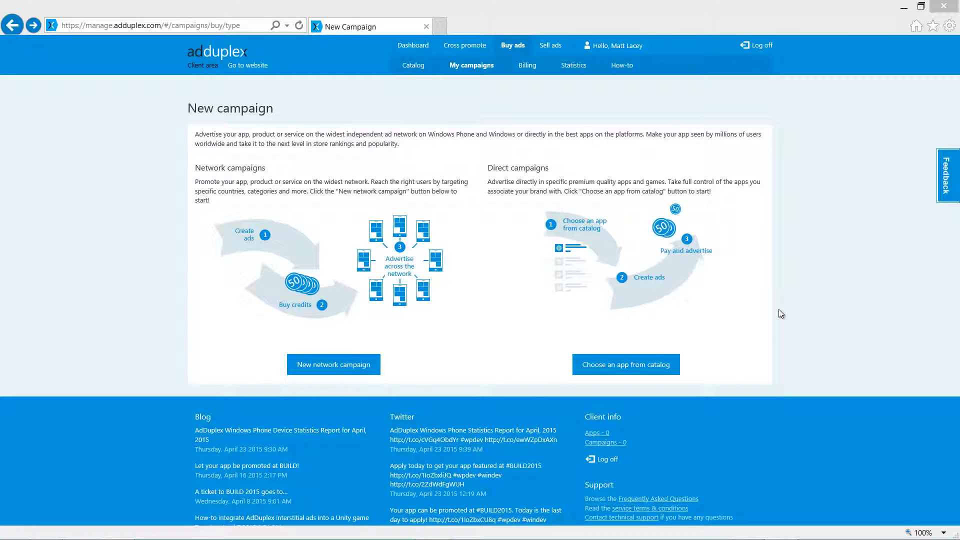
{"action": "left_click", "coordinate": [642, 370]}
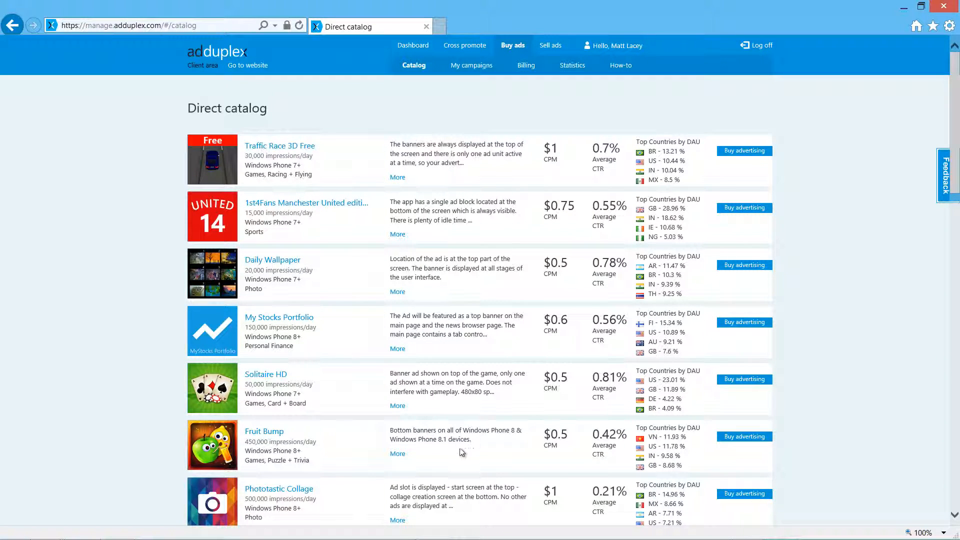
{"action": "left_click", "coordinate": [745, 437]}
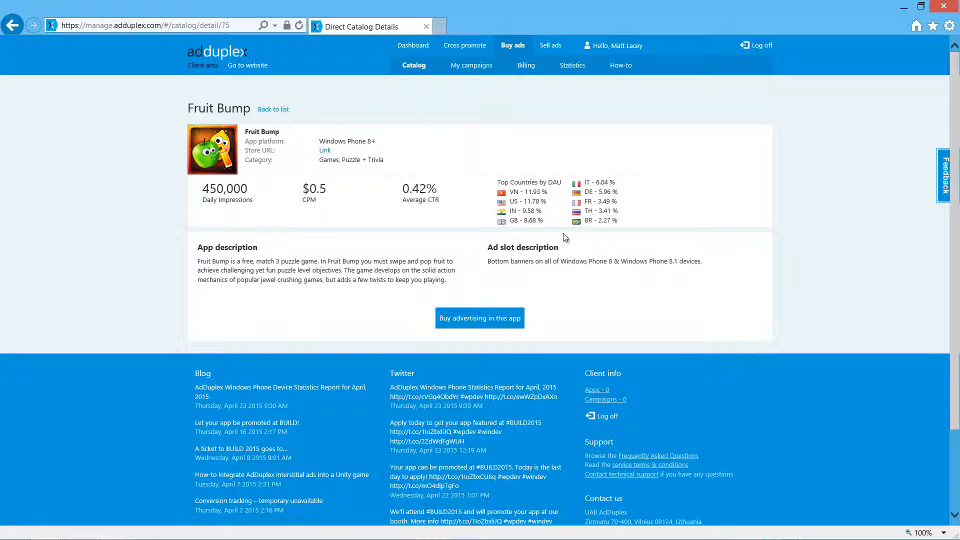
{"action": "left_click", "coordinate": [480, 320]}
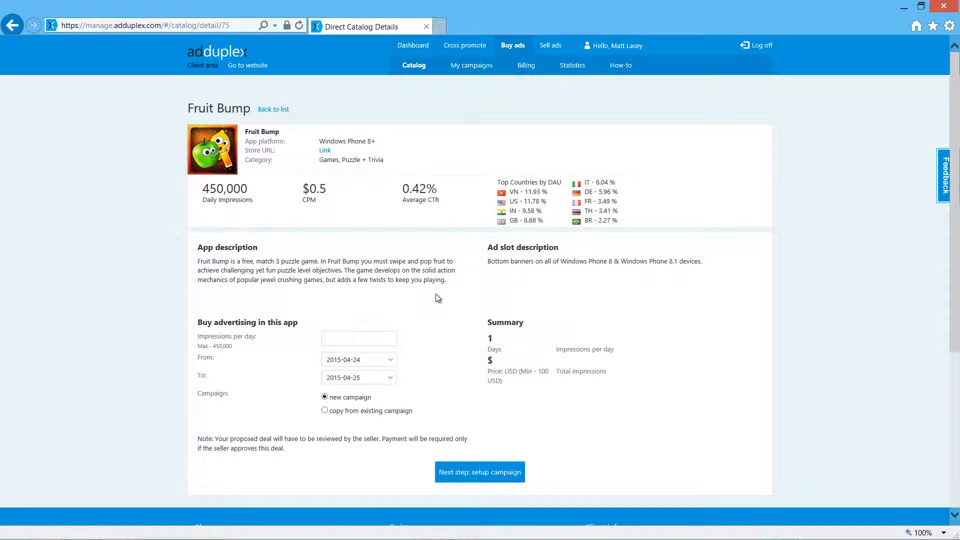
Step: Set the Fruit Bump advertising deal to 35000 impressions per day
{"action": "scroll", "coordinate": [436, 295], "scroll_direction": "down", "scroll_amount": 1}
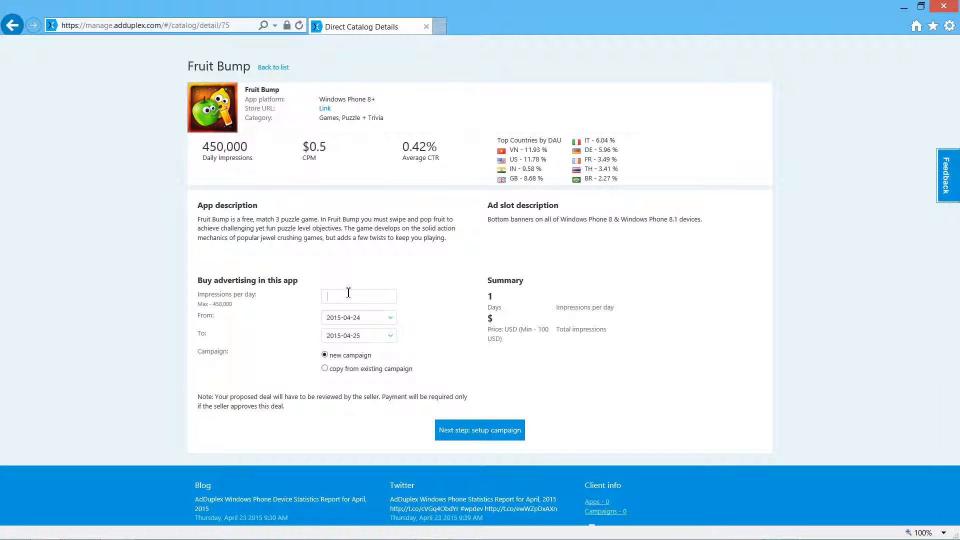
{"action": "type", "text": "35000"}
Step: Try to set the Fruit Bump deal's start date to 2015-05-18
{"action": "left_click", "coordinate": [390, 318]}
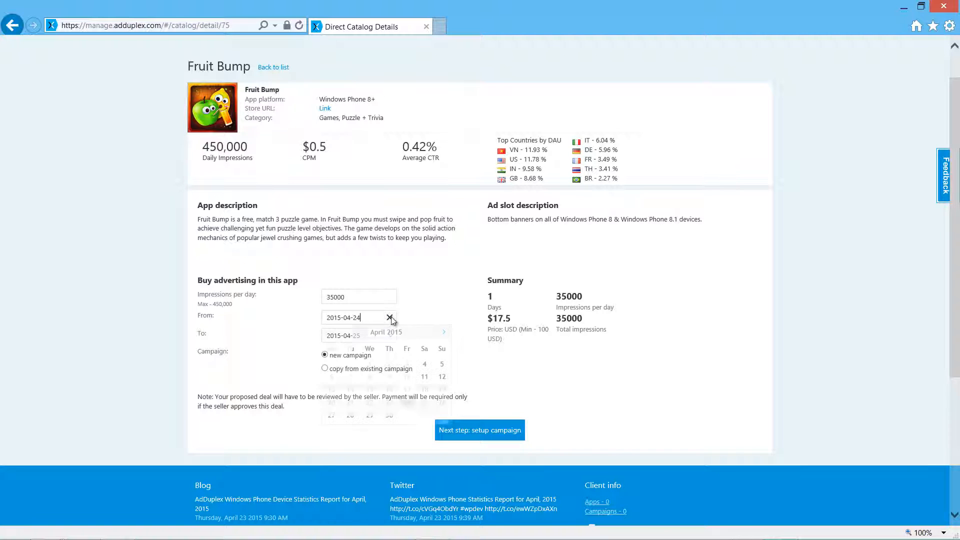
{"action": "left_click", "coordinate": [443, 334]}
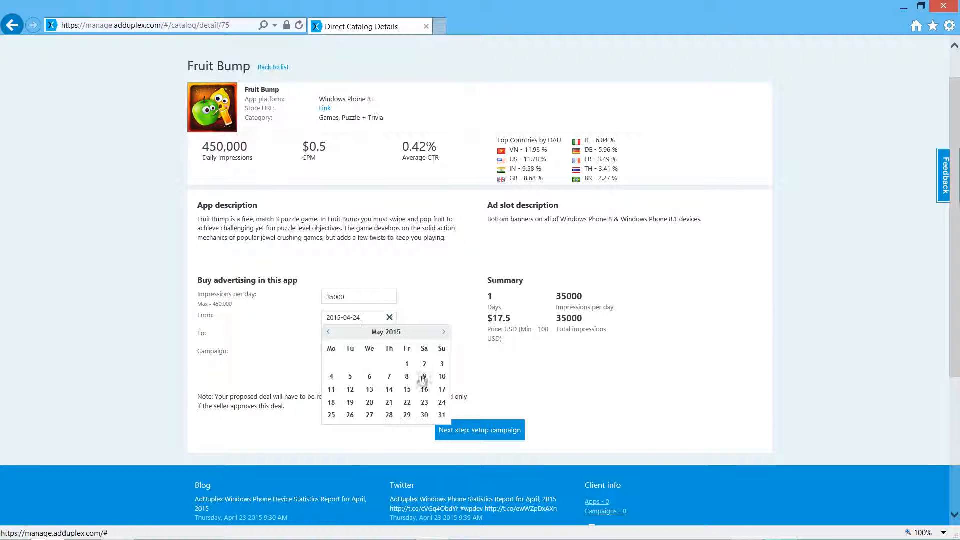
{"action": "left_click", "coordinate": [333, 403]}
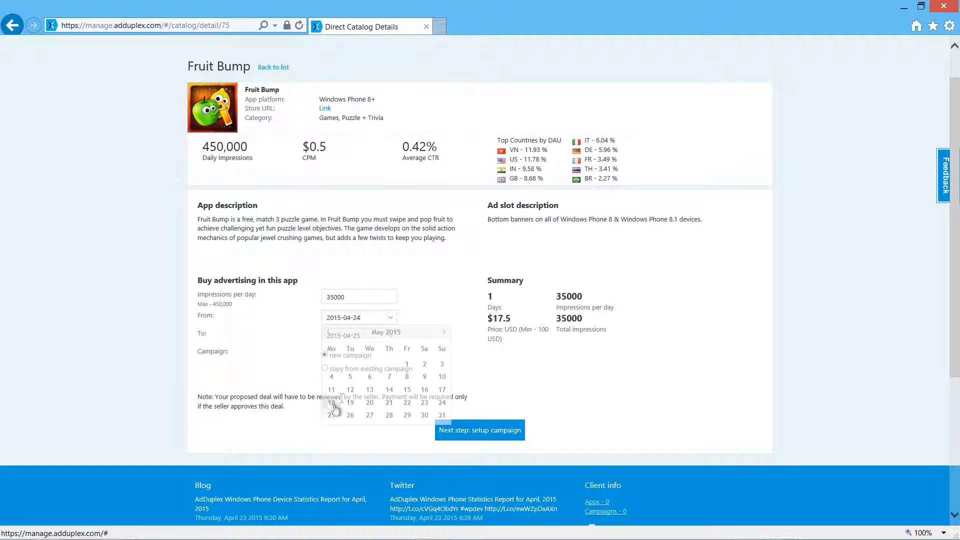
{"action": "left_click", "coordinate": [390, 318]}
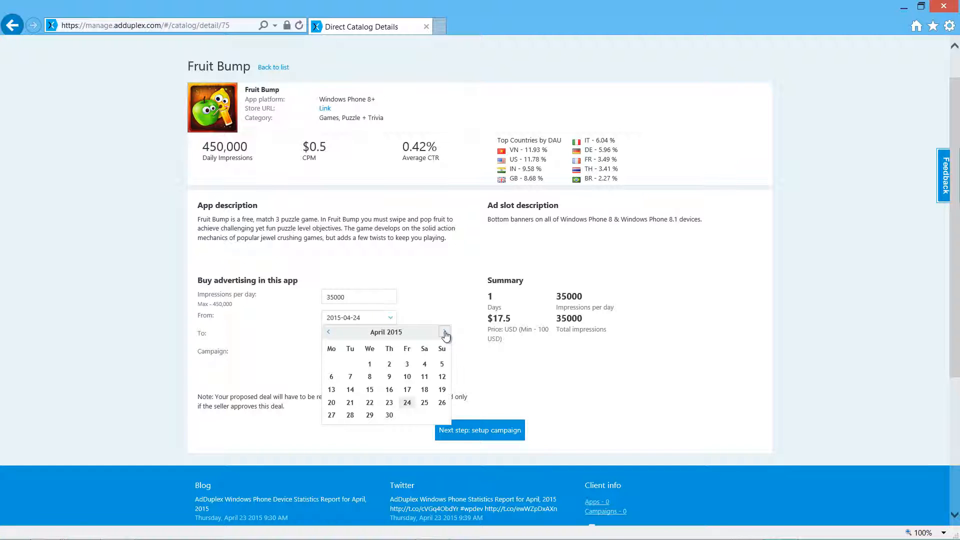
{"action": "left_click", "coordinate": [444, 334]}
Step: Set the deal's end date to 2015-05-24 and its start date to 2015-05-18, and continue to the campaign setup
{"action": "left_click", "coordinate": [389, 338]}
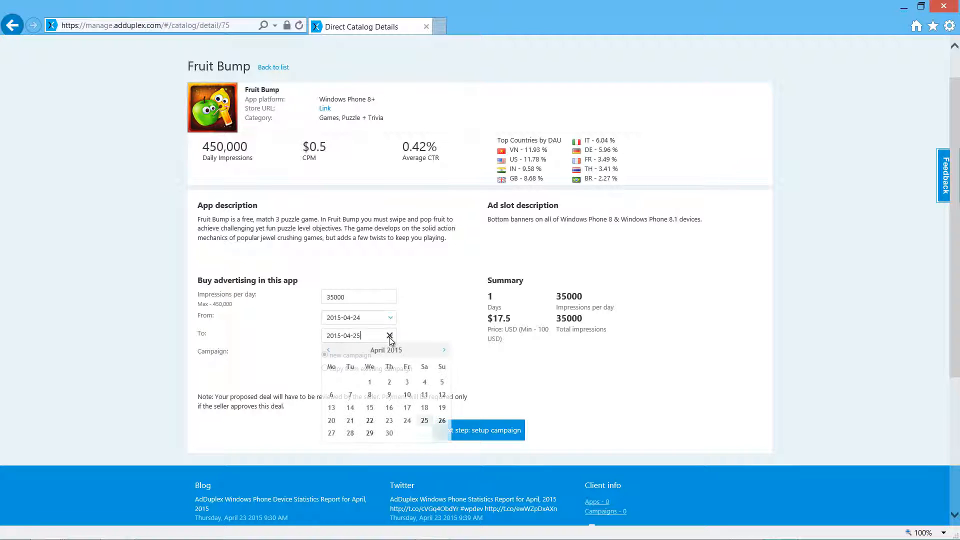
{"action": "left_click", "coordinate": [444, 350]}
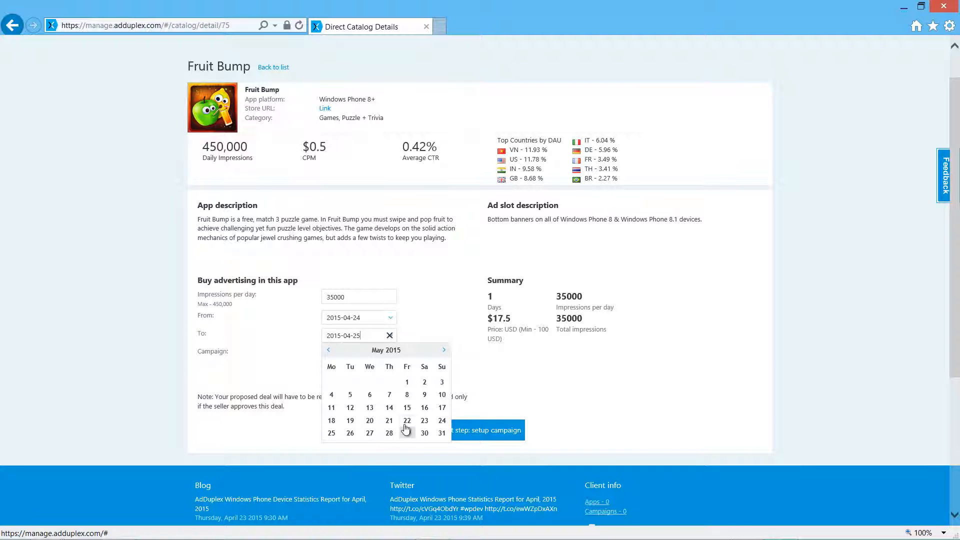
{"action": "left_click", "coordinate": [442, 422]}
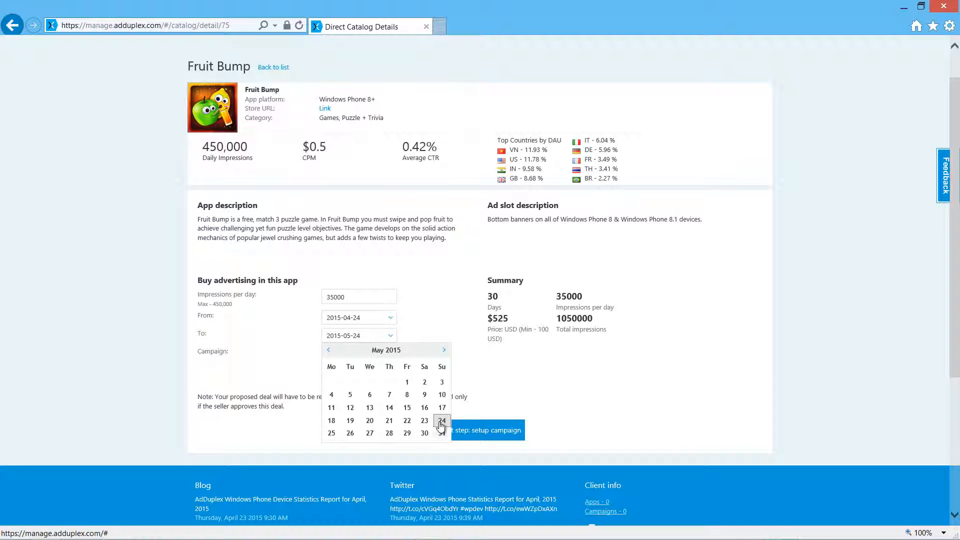
{"action": "left_click", "coordinate": [392, 320]}
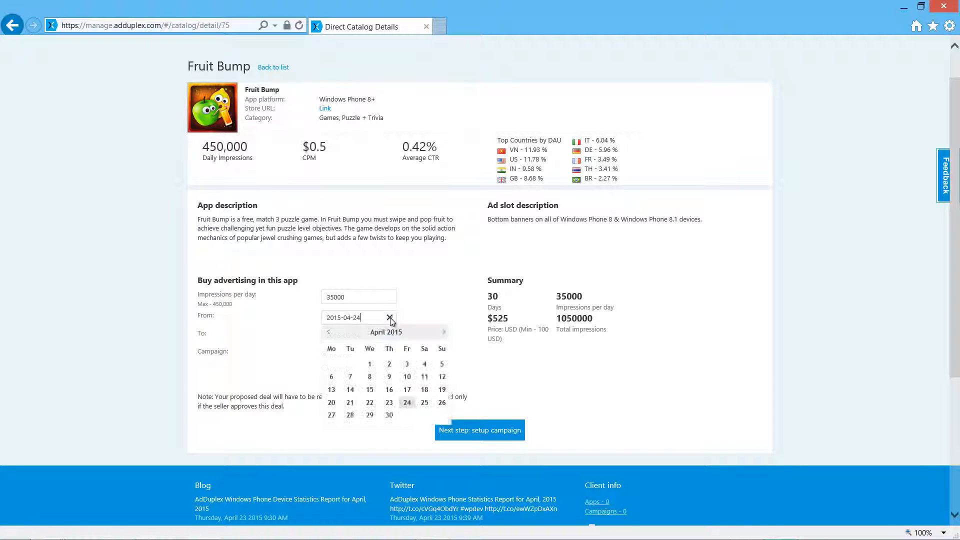
{"action": "left_click", "coordinate": [444, 333]}
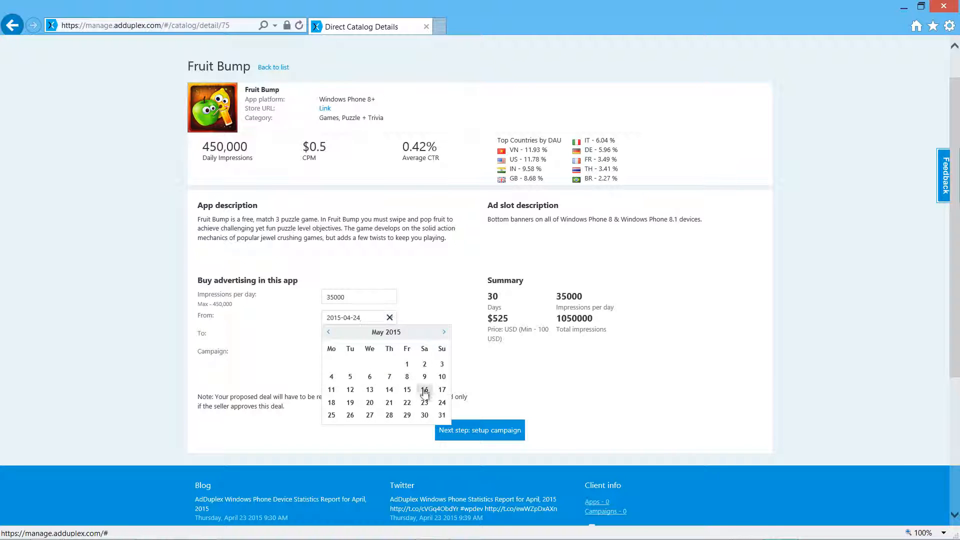
{"action": "left_click", "coordinate": [331, 404]}
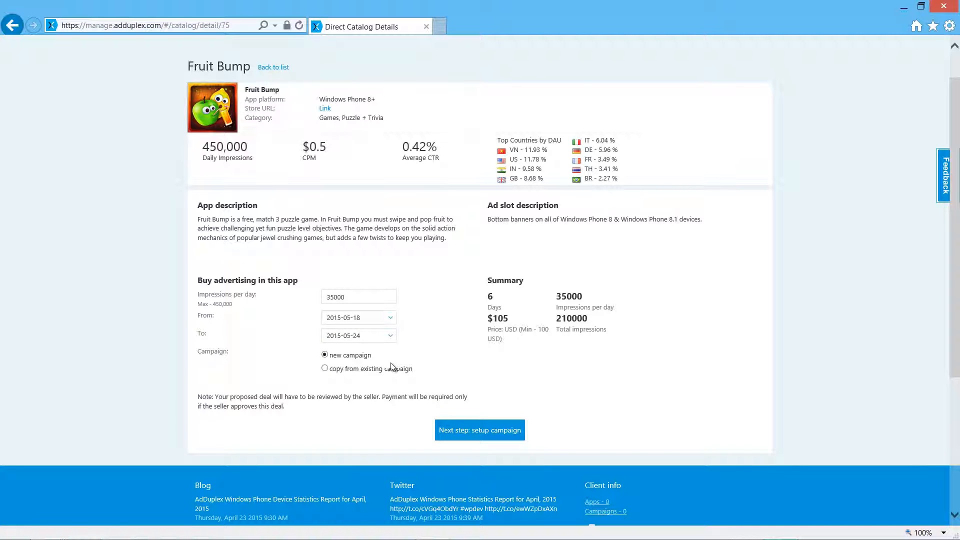
{"action": "left_click", "coordinate": [472, 431]}
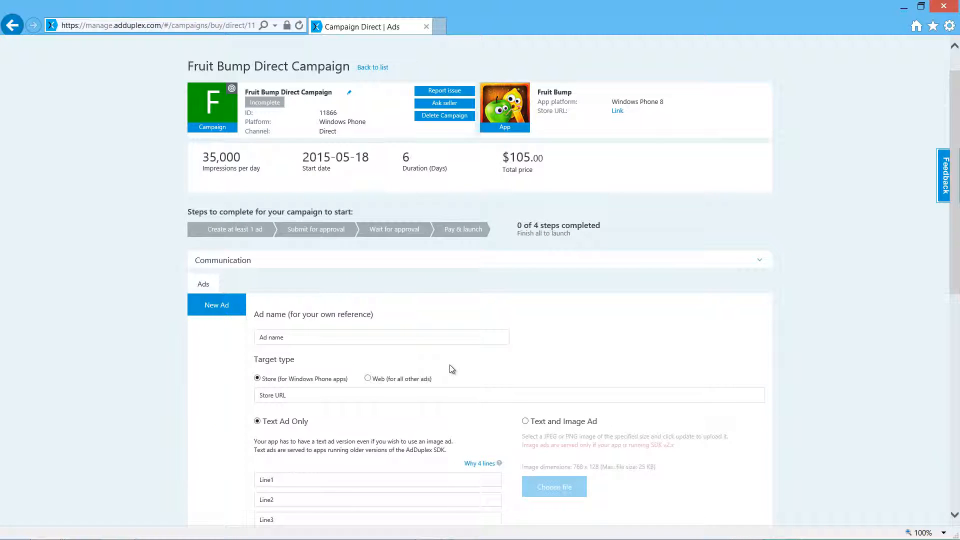
Step: Name the new ad "fb campaign 1" and paste the game's copied Windows Phone store link as its target URL
{"action": "scroll", "coordinate": [450, 366], "scroll_direction": "down", "scroll_amount": 1}
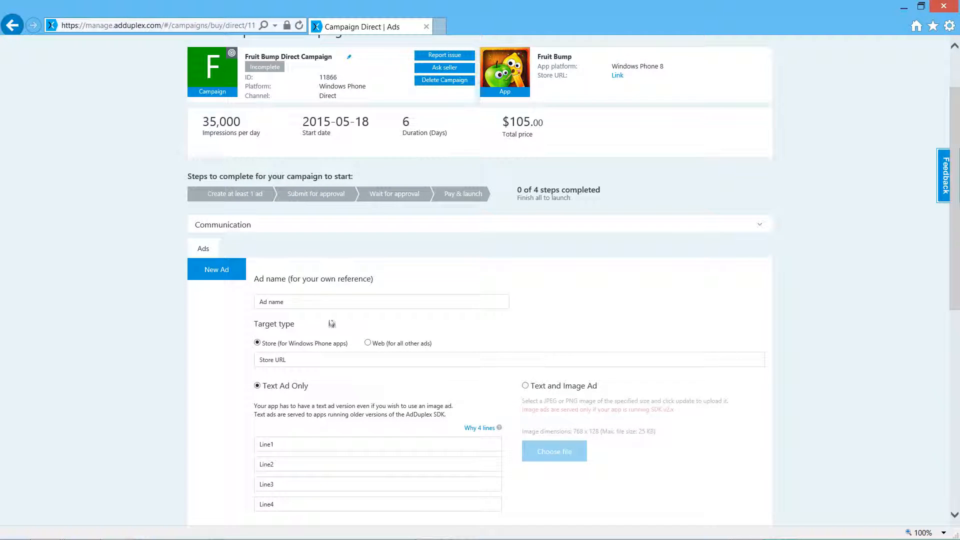
{"action": "left_click", "coordinate": [301, 305]}
{"action": "type", "text": "fb camp"}
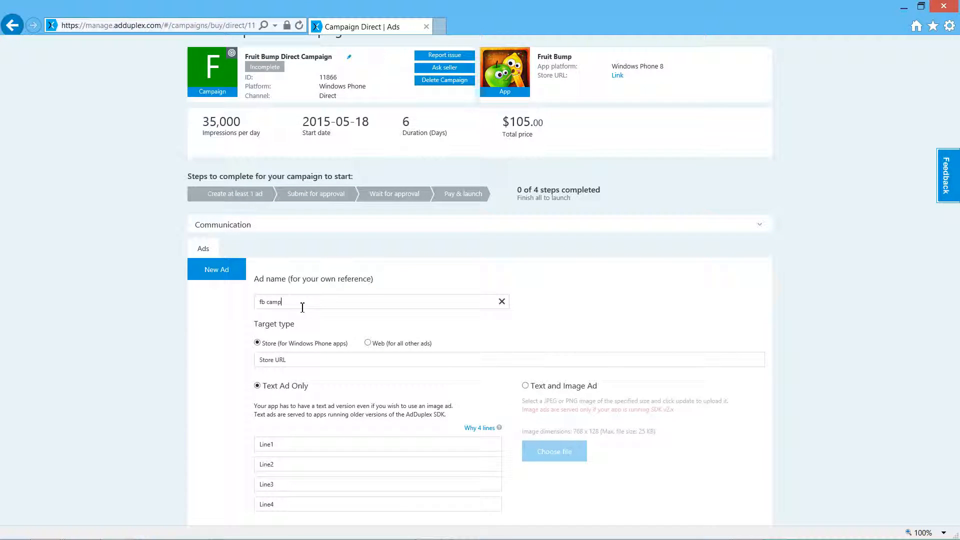
{"action": "type", "text": "aign 1"}
{"action": "left_click", "coordinate": [294, 364]}
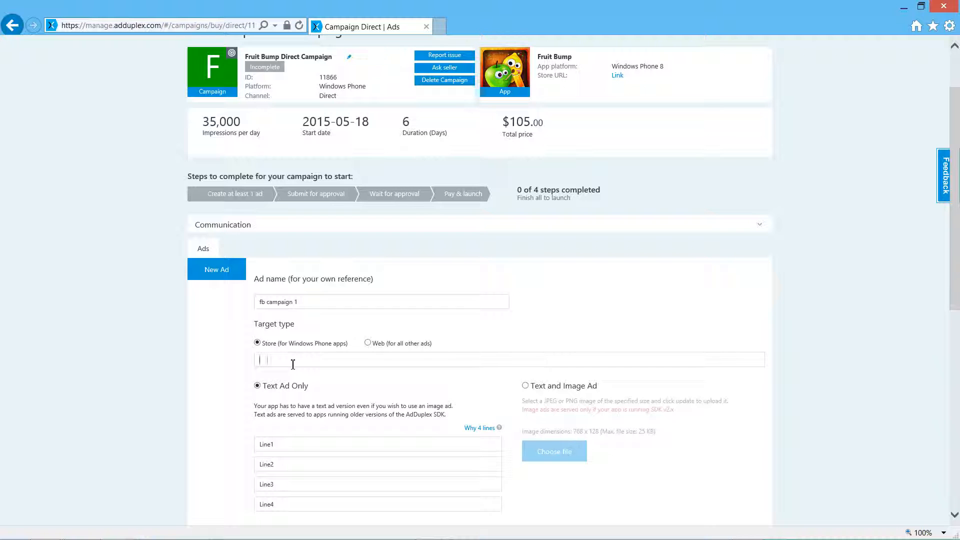
{"action": "type", "text": "http://www.windowsphone.com/s?appid=82d011f0-dd90-48f0-bf0f-40083ba0d42b"}
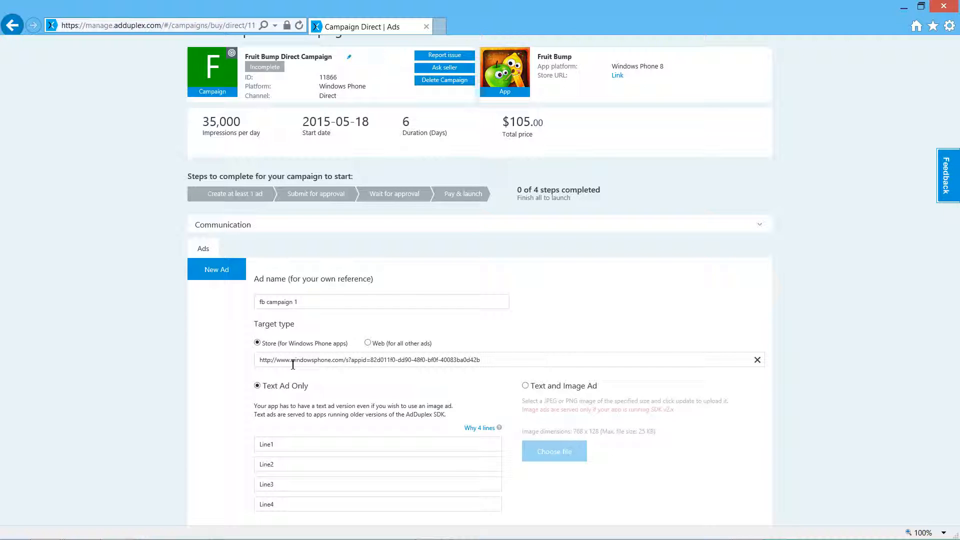
Step: Enter "My awesome game" and "try it free" as the first two lines of the text ad
{"action": "scroll", "coordinate": [292, 367], "scroll_direction": "down", "scroll_amount": 2}
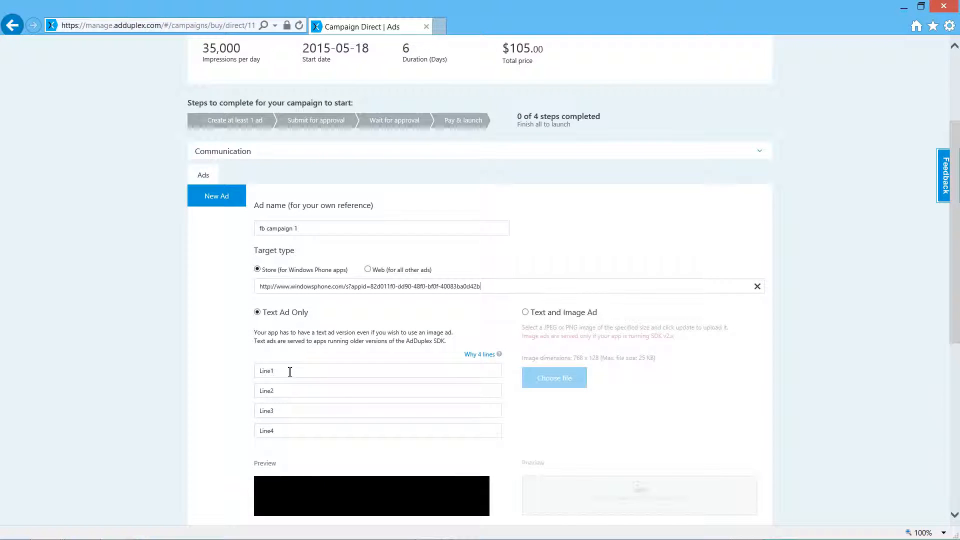
{"action": "left_click", "coordinate": [290, 372]}
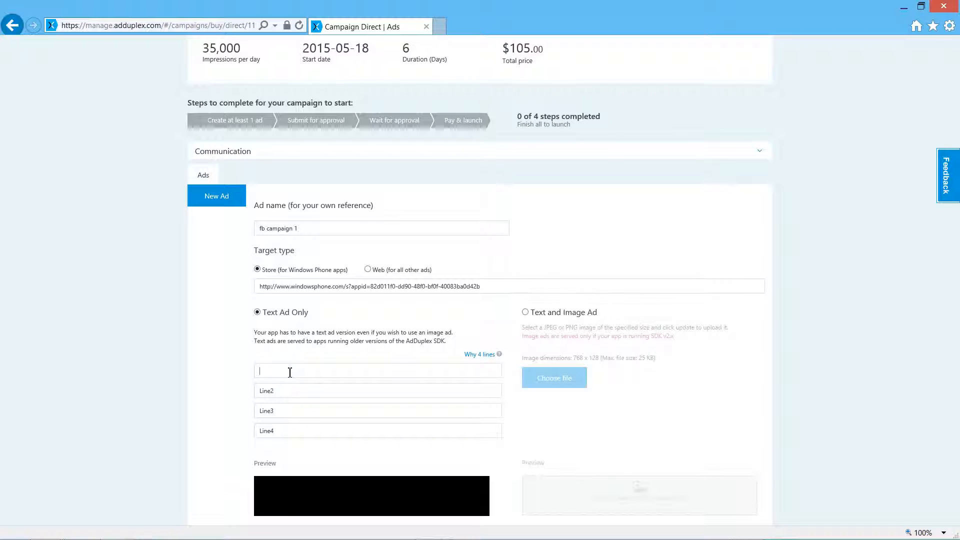
{"action": "type", "text": "My awesome g"}
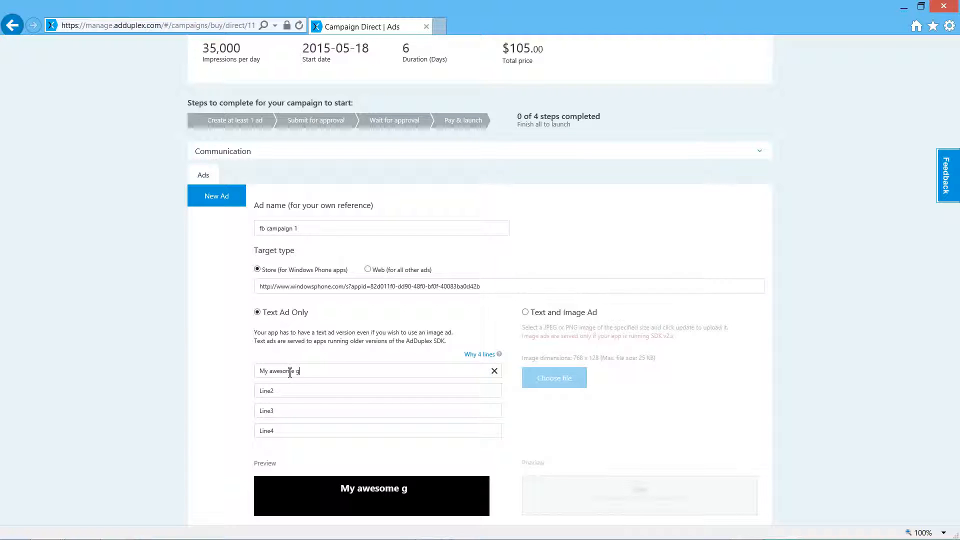
{"action": "type", "text": "ame"}
{"action": "left_click", "coordinate": [301, 391]}
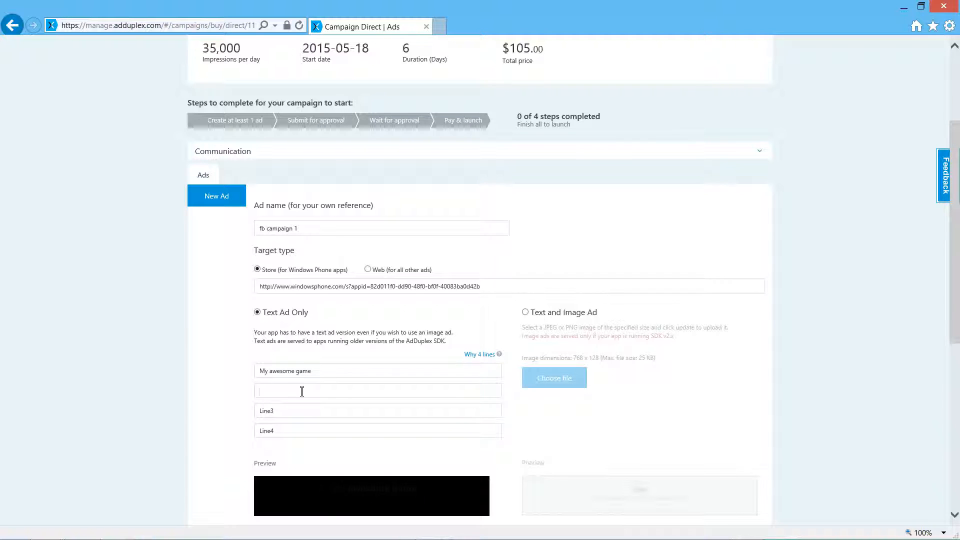
{"action": "type", "text": "try it free"}
Step: Enter "lots of fruit based fun" as the third line of the text ad
{"action": "left_click", "coordinate": [293, 410]}
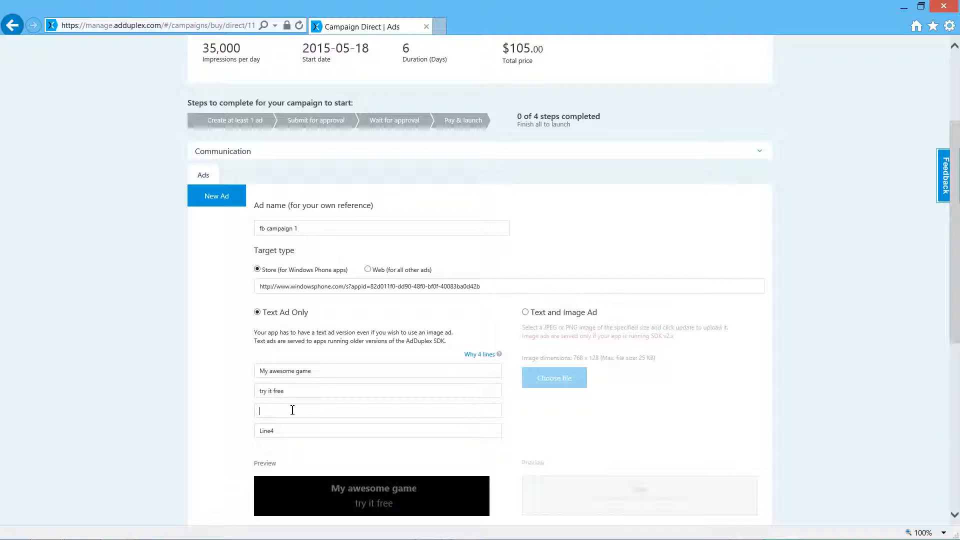
{"action": "type", "text": "lots "}
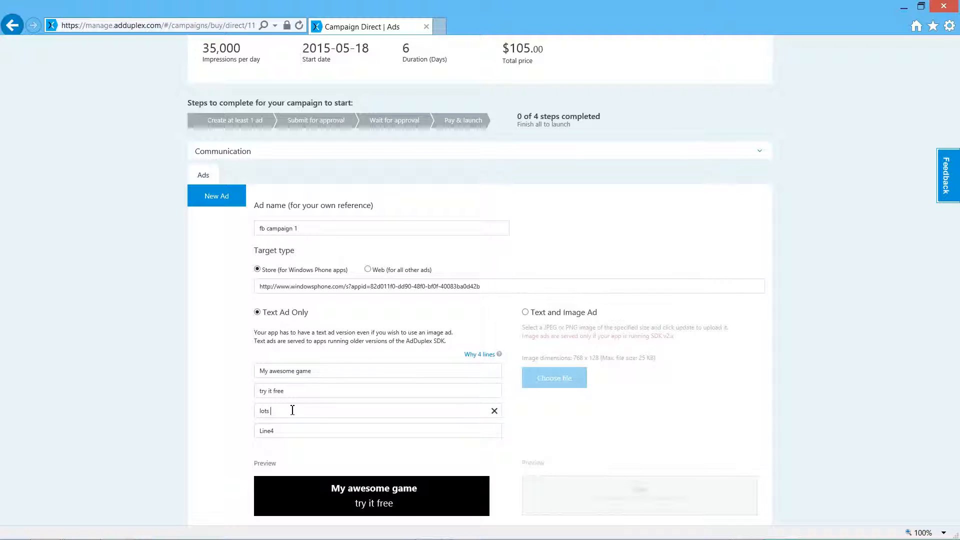
{"action": "type", "text": "of fruit based fun"}
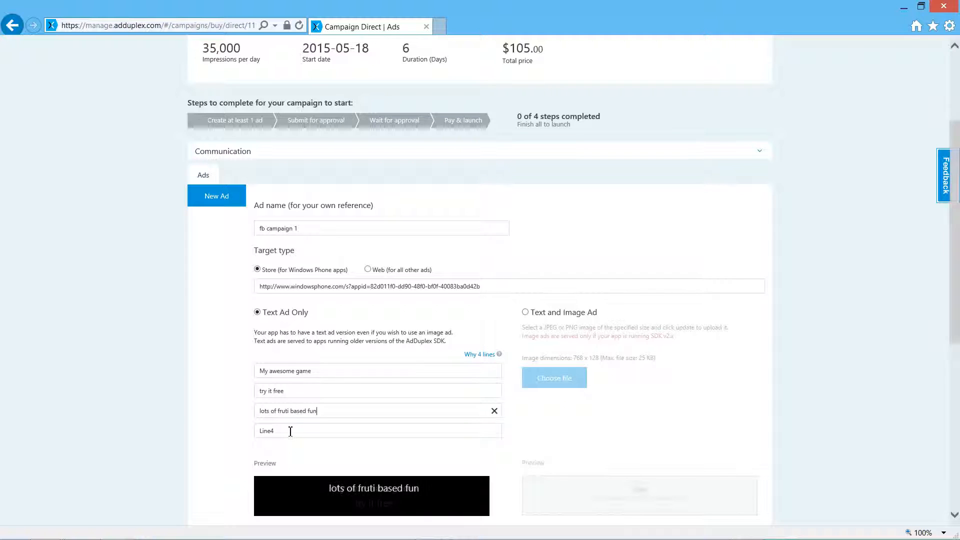
{"action": "left_click", "coordinate": [290, 432]}
{"action": "left_click", "coordinate": [289, 413]}
{"action": "key", "text": "BackSpace"}
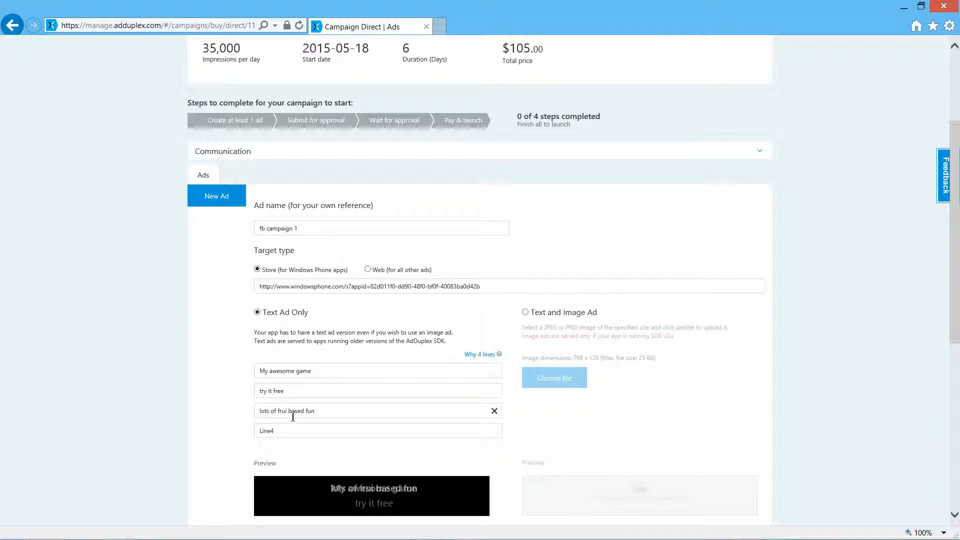
{"action": "type", "text": "t"}
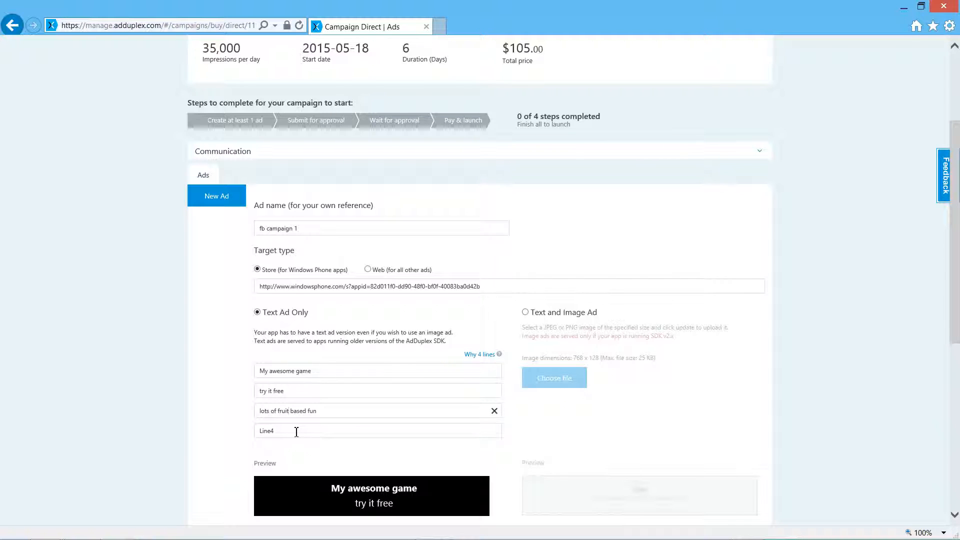
Step: Enter "over 300 levels" as the fourth line of the text ad and save the ad
{"action": "left_click", "coordinate": [296, 431]}
{"action": "type", "text": "over 300 leverl"}
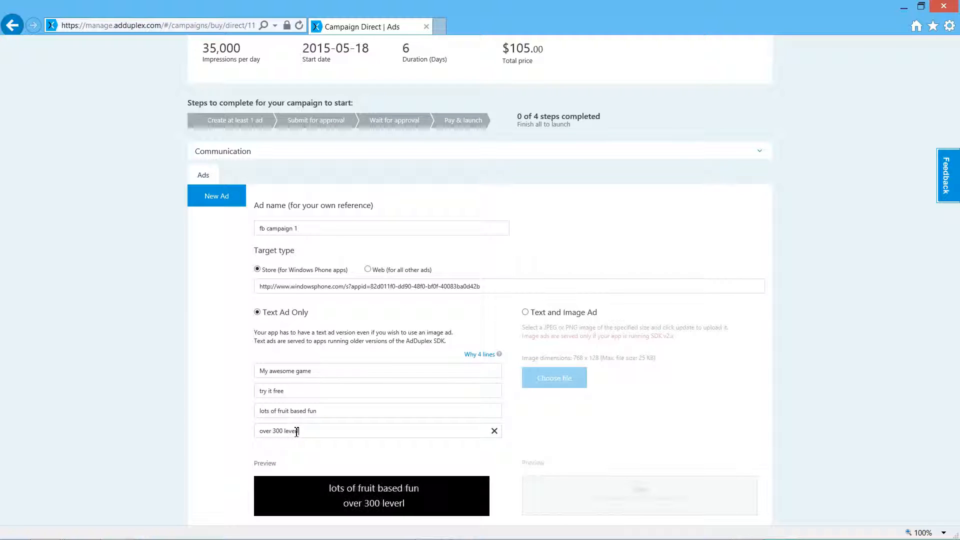
{"action": "key", "text": "BackSpace"}
{"action": "key", "text": "BackSpace"}
{"action": "type", "text": "ls"}
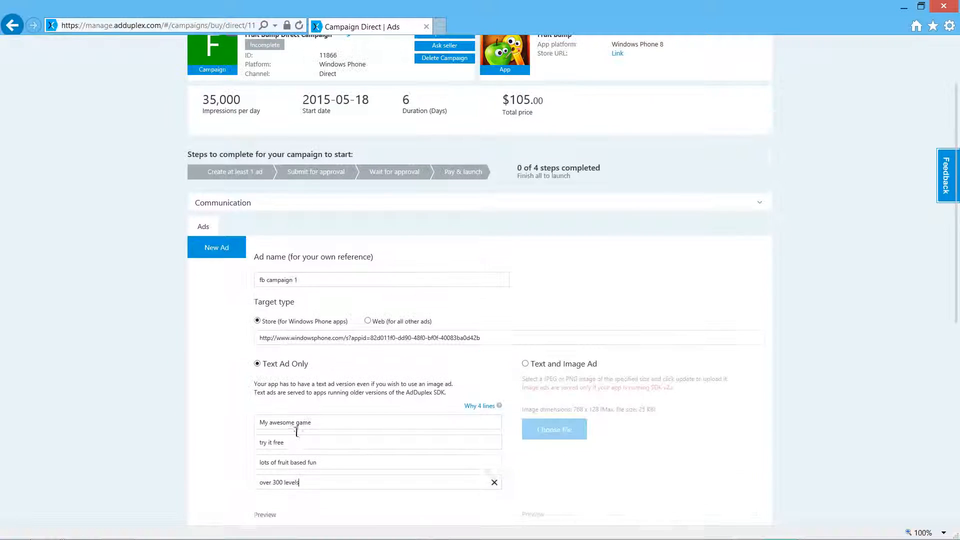
{"action": "scroll", "coordinate": [296, 432], "scroll_direction": "down", "scroll_amount": 3}
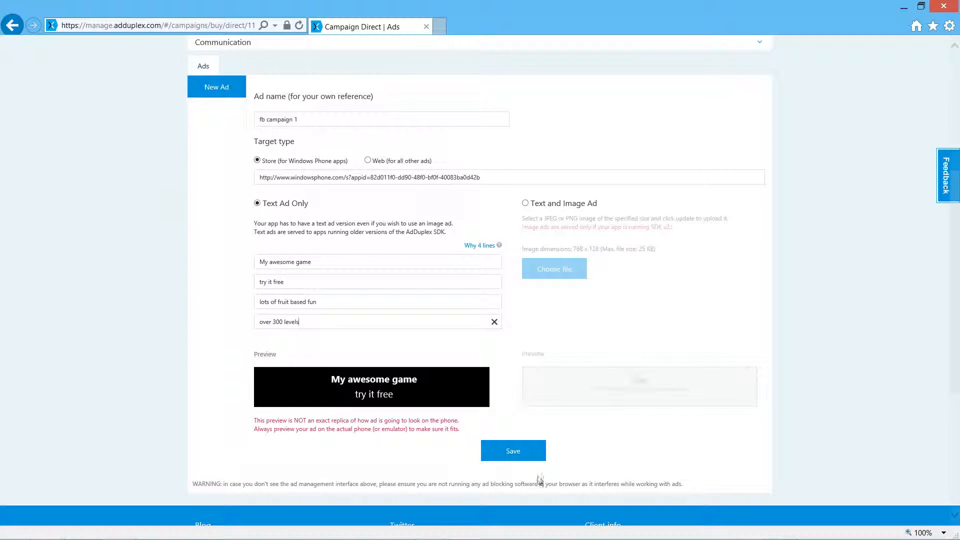
{"action": "left_click", "coordinate": [524, 458]}
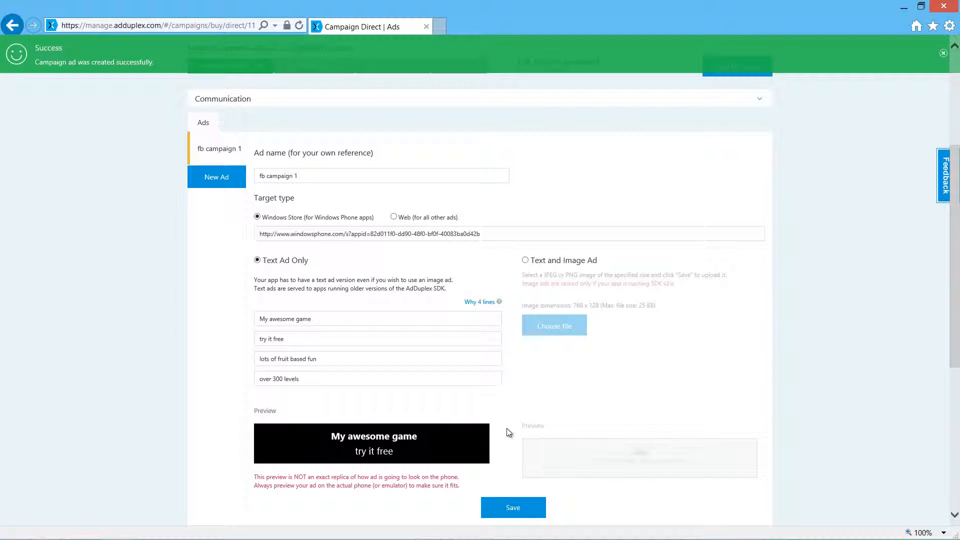
{"action": "scroll", "coordinate": [507, 433], "scroll_direction": "up", "scroll_amount": 3}
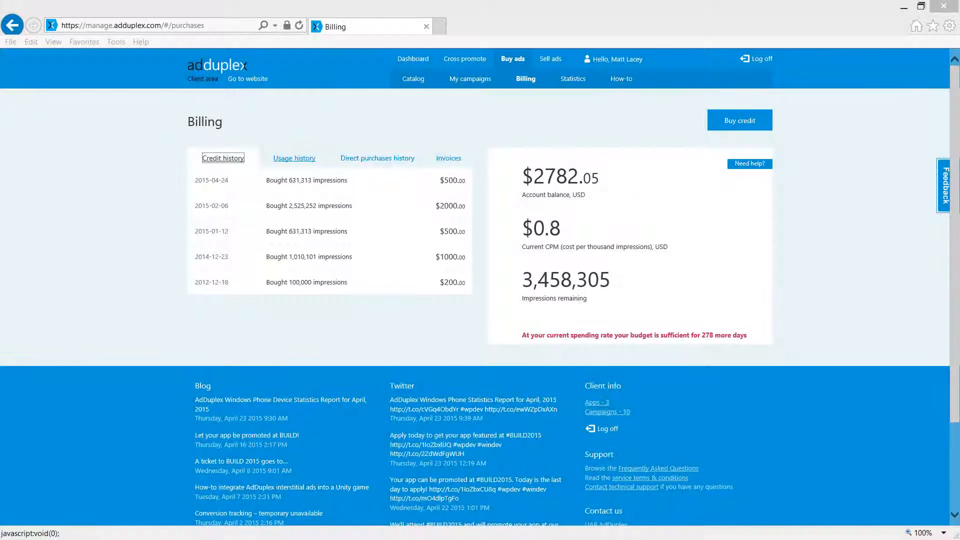
Step: Review the account's usage history, direct purchases history and invoices in billing
{"action": "left_click", "coordinate": [294, 159]}
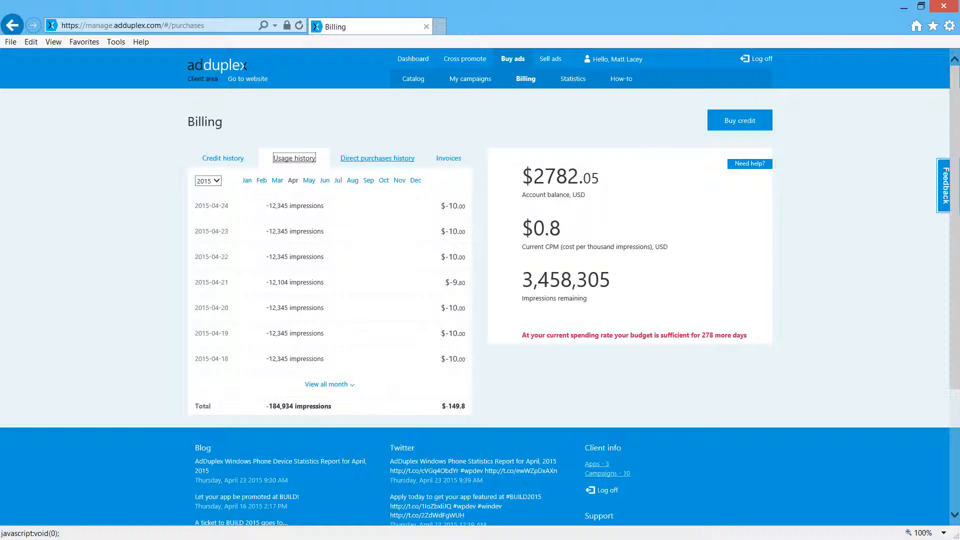
{"action": "left_click", "coordinate": [377, 159]}
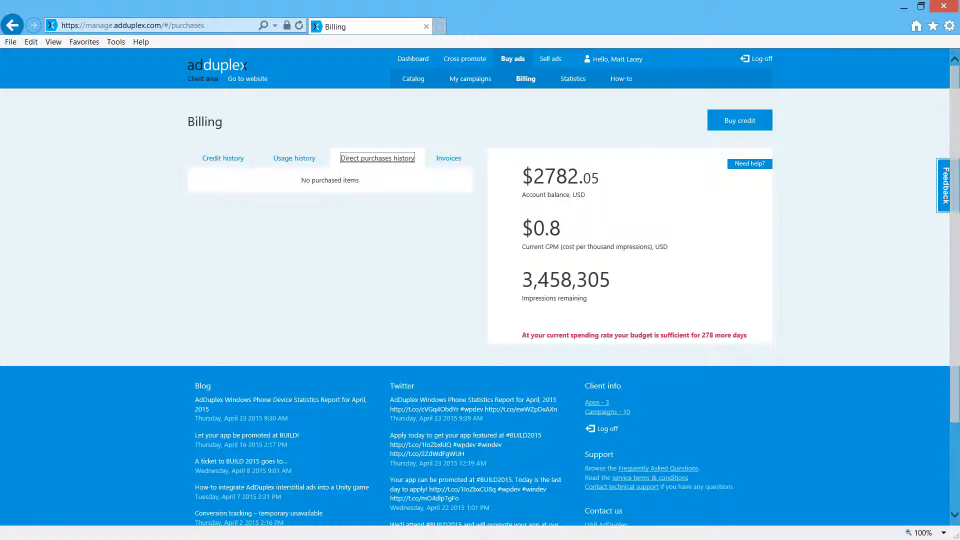
{"action": "left_click", "coordinate": [448, 158]}
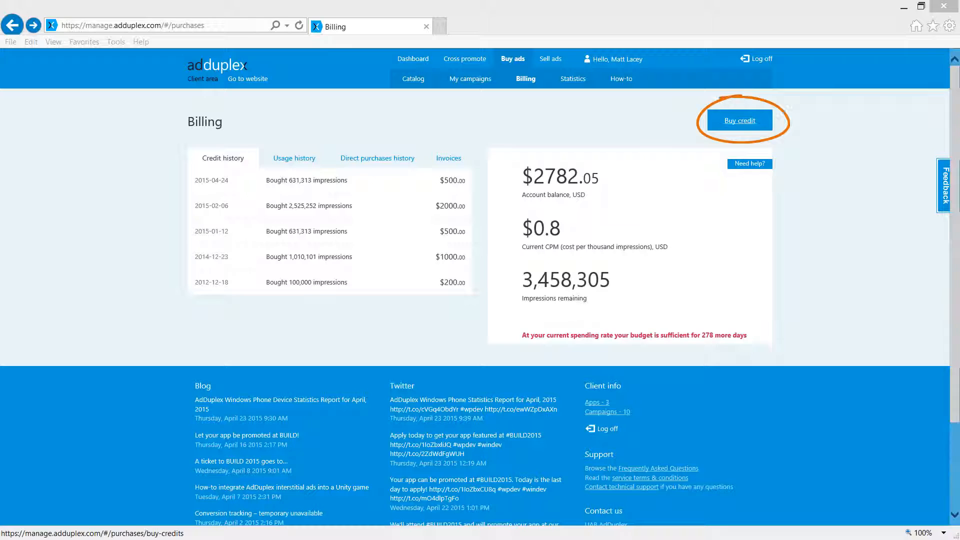
Step: Start buying advertising credit with the Starter package of 50,000 run-of-network impressions
{"action": "left_click", "coordinate": [740, 120]}
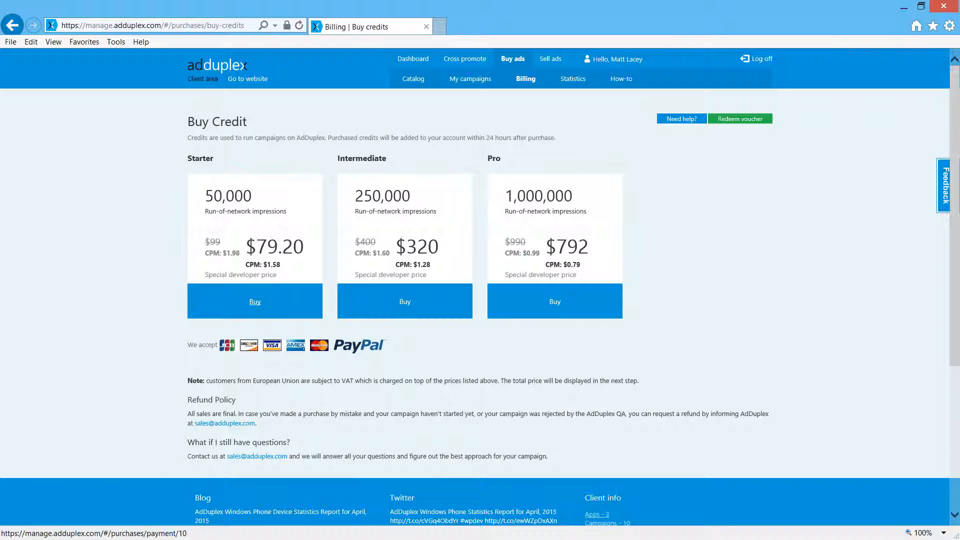
{"action": "left_click", "coordinate": [255, 301]}
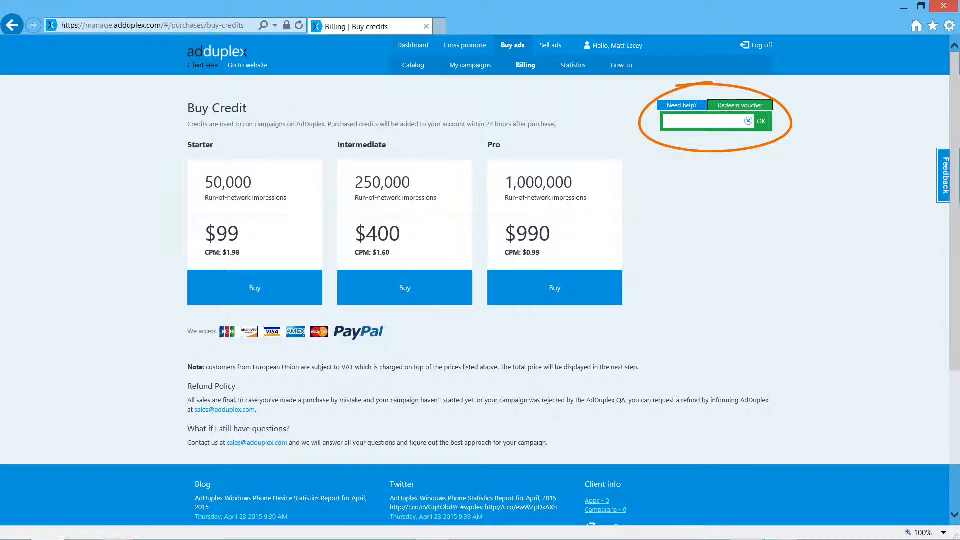
Step: Enter the voucher code to redeem it and proceed to buy the $1000 voucher credit offer
{"action": "left_click", "coordinate": [702, 121]}
{"action": "key", "text": "ctrl+v"}
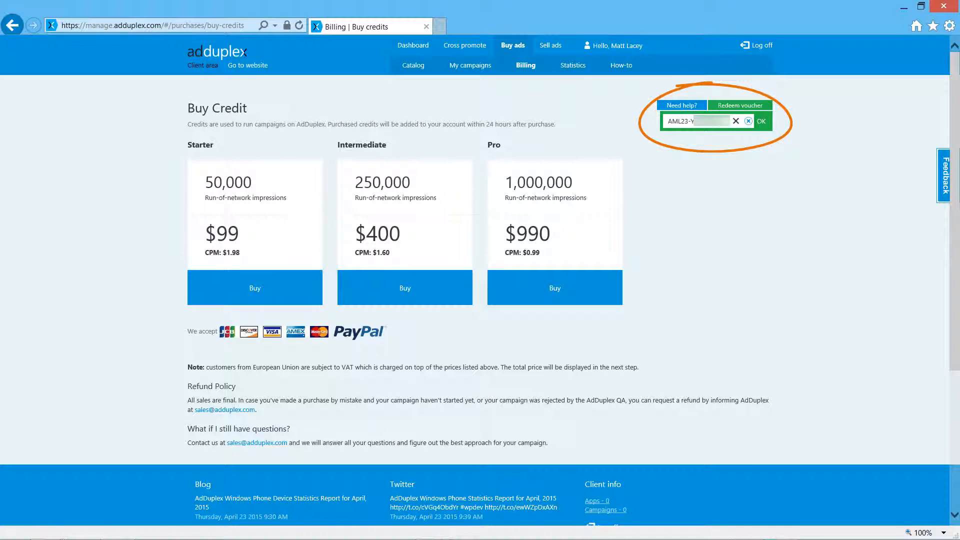
{"action": "key", "text": "Return"}
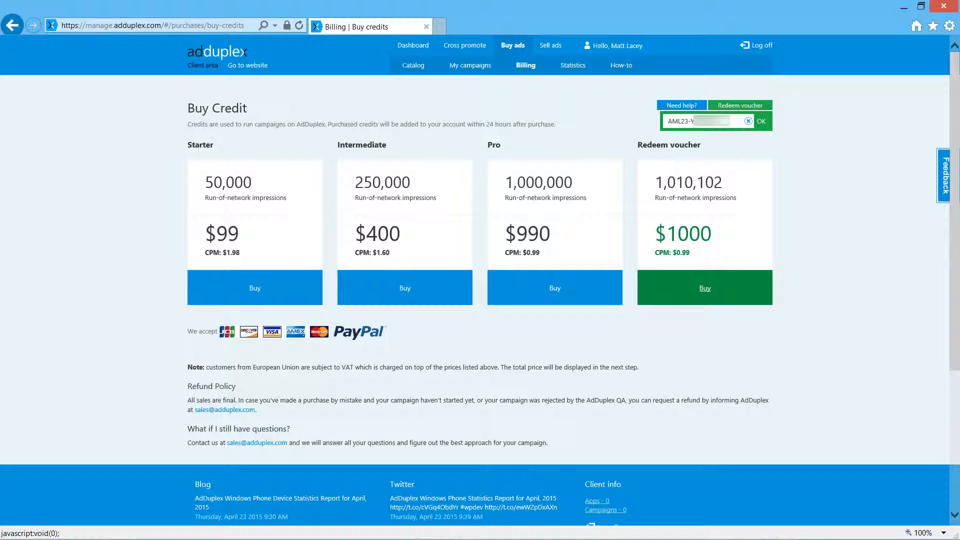
{"action": "left_click", "coordinate": [705, 288]}
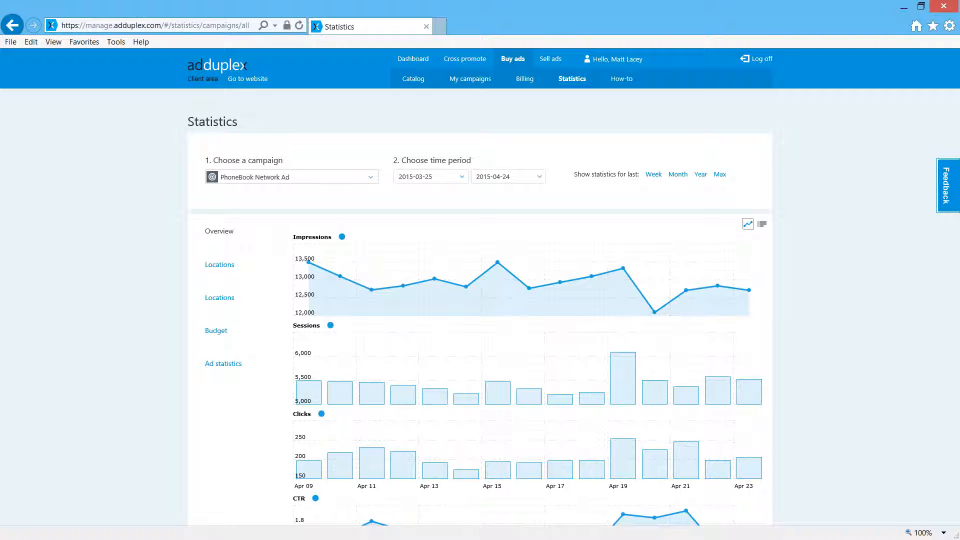
Step: Review the PhoneBook Network Ad campaign's overview, location and budget statistics
{"action": "left_click_drag", "start_coordinate": [955, 195], "coordinate": [955, 238]}
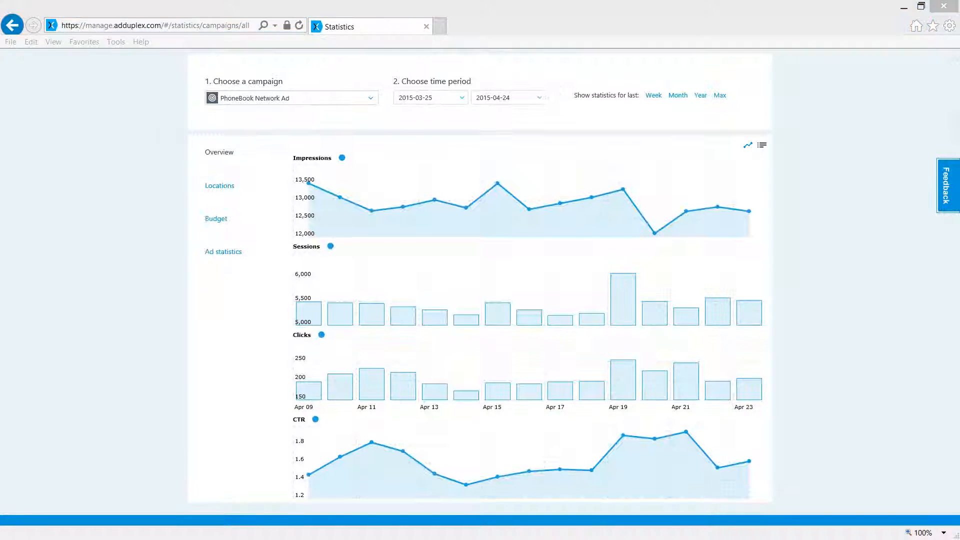
{"action": "left_click", "coordinate": [220, 186]}
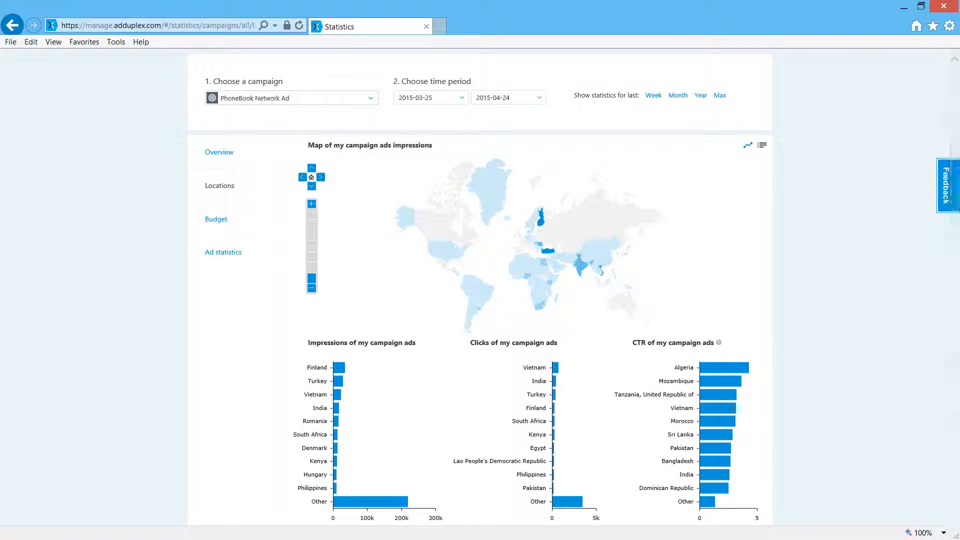
{"action": "double_click", "coordinate": [216, 219]}
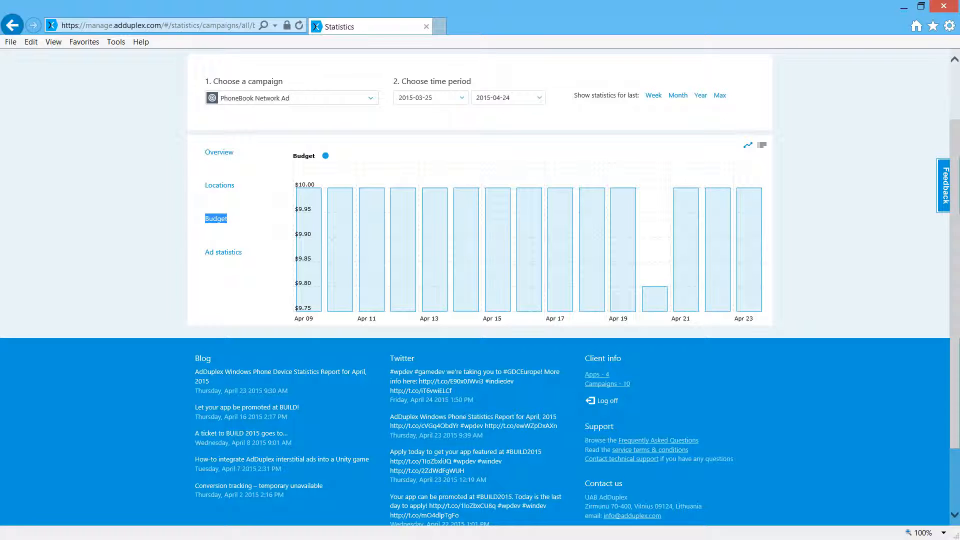
Step: Switch the statistics to the Toilet Twinning campaign and view its budget and ad statistics
{"action": "left_click", "coordinate": [370, 98]}
{"action": "left_click", "coordinate": [243, 127]}
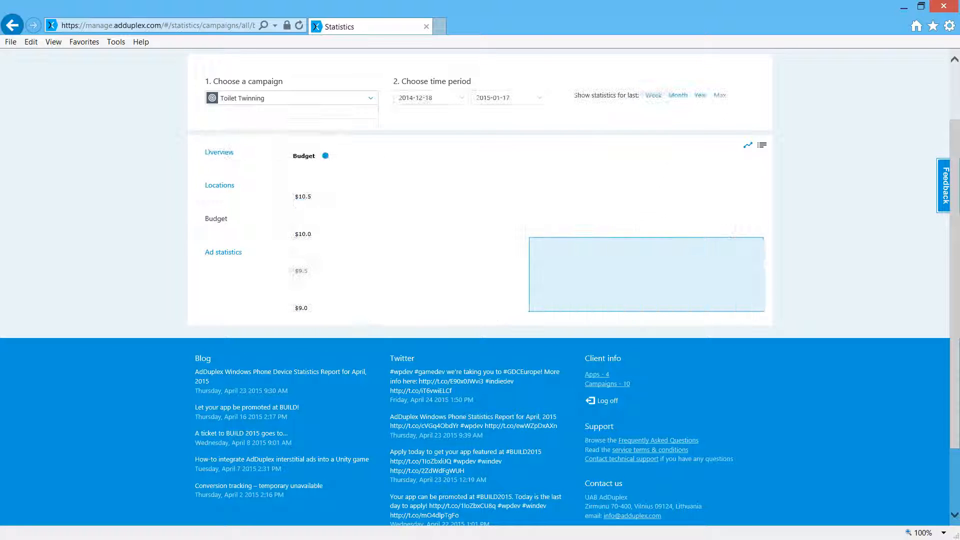
{"action": "left_click", "coordinate": [223, 252]}
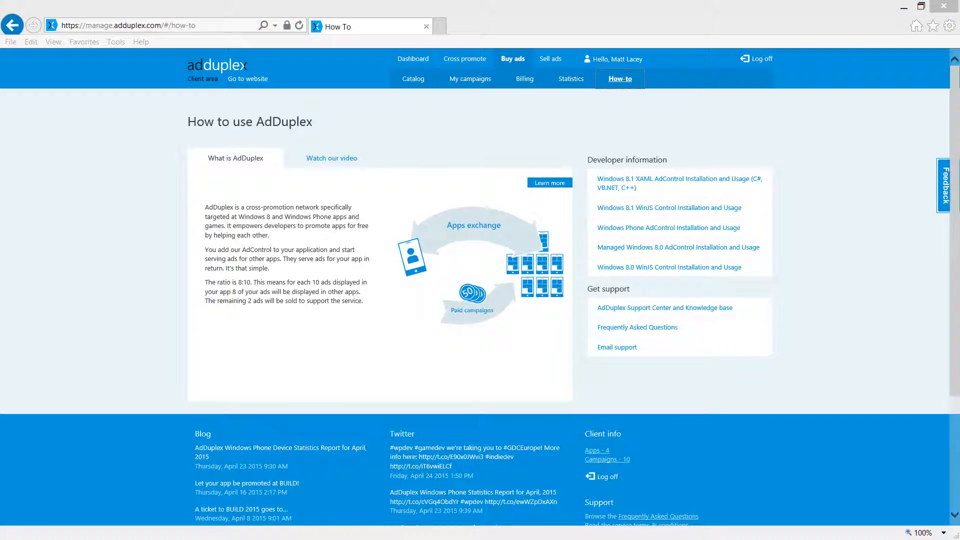
{"action": "scroll", "coordinate": [480, 288], "scroll_direction": "down", "scroll_amount": 2}
{"action": "scroll", "coordinate": [481, 289], "scroll_direction": "down", "scroll_amount": 3}
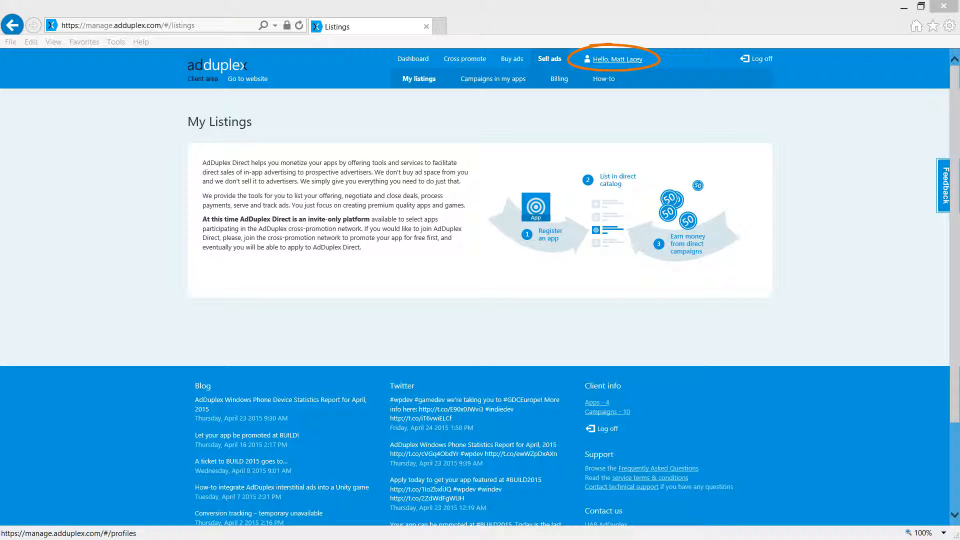
Step: Open the account holder's profile page
{"action": "left_click", "coordinate": [618, 59]}
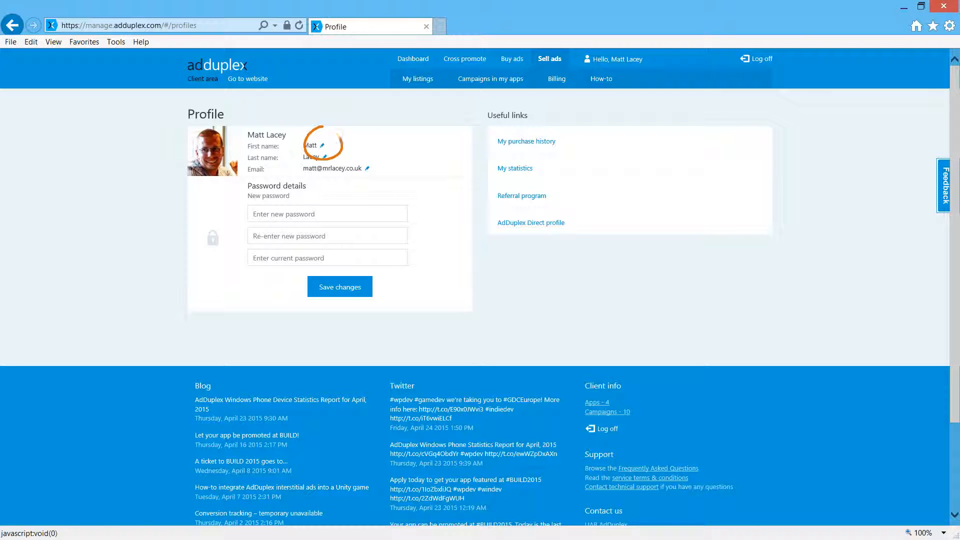
Step: Try to change the first name in the profile, discarding the edit instead of saving it
{"action": "left_click", "coordinate": [322, 146]}
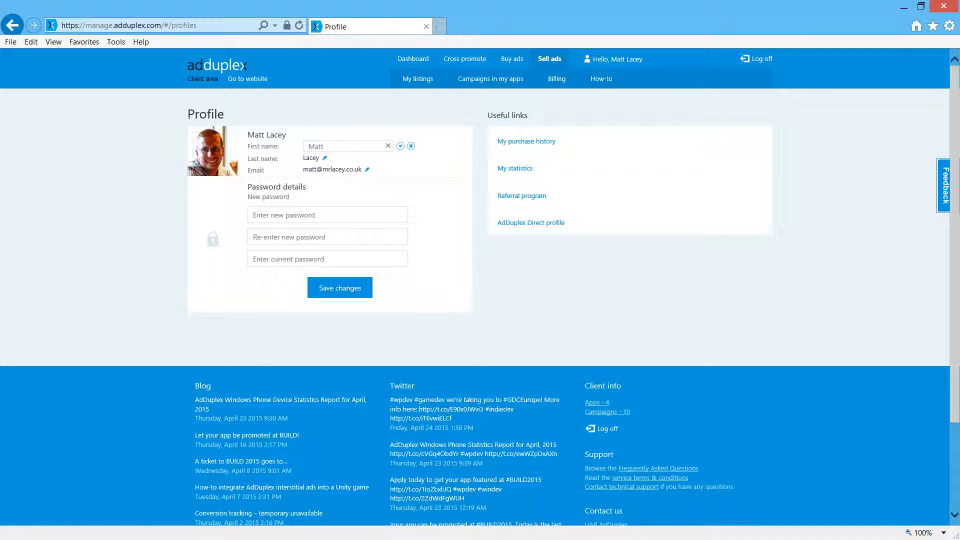
{"action": "key", "text": "ctrl+a"}
{"action": "type", "text": "fred"}
{"action": "left_click", "coordinate": [411, 146]}
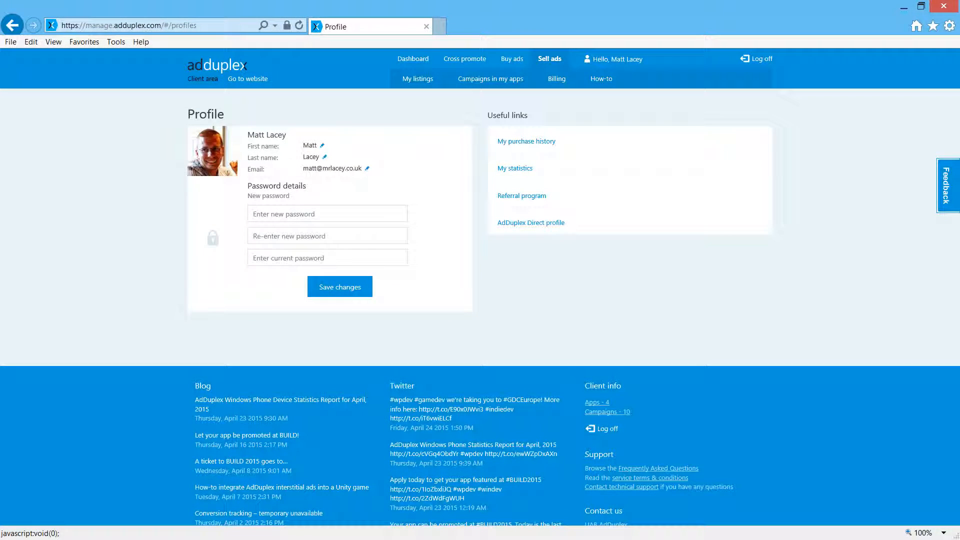
Step: Open the referral program page from the profile's useful links
{"action": "left_click", "coordinate": [521, 195]}
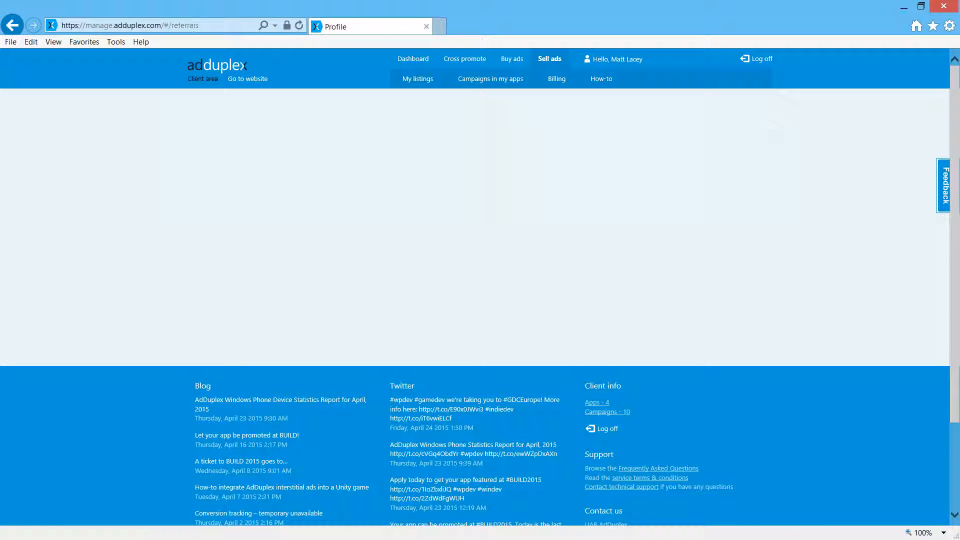